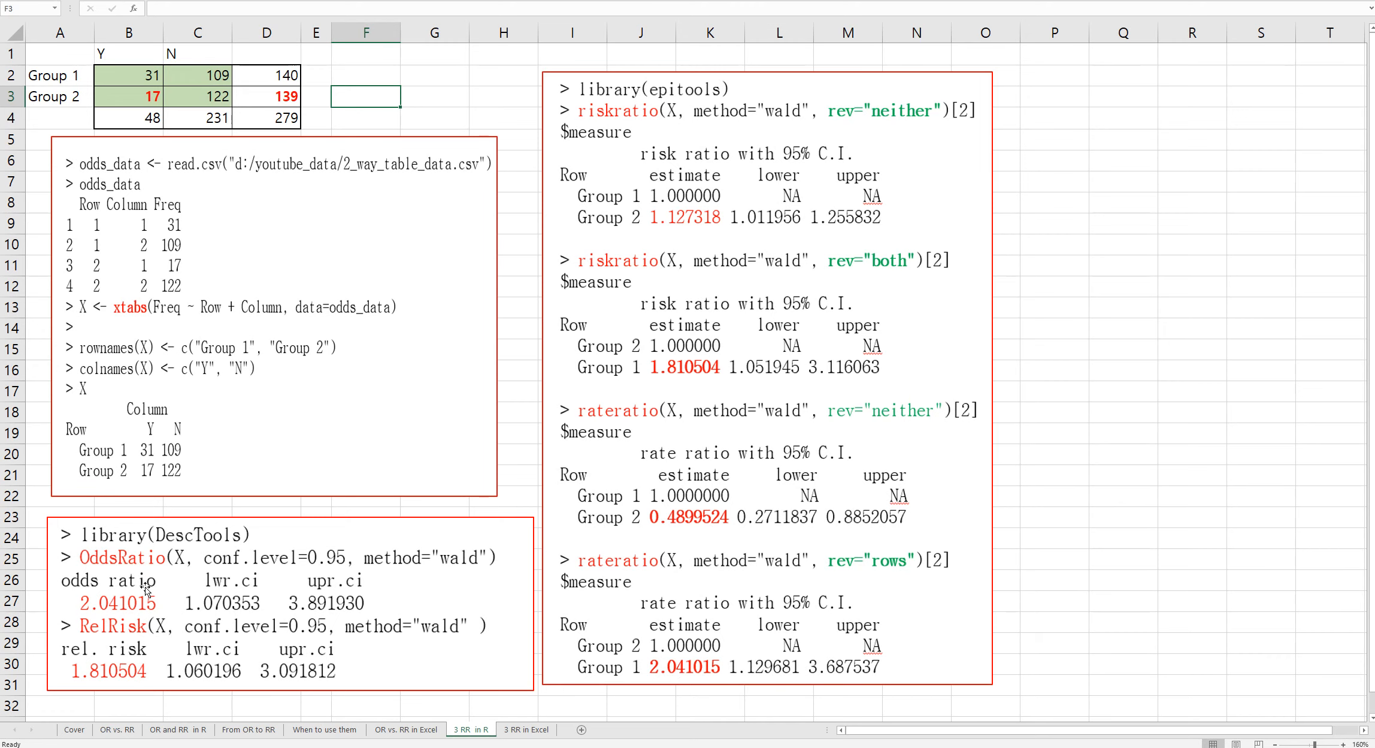
Step: Switch to the "3 RR in Excel" worksheet and look over the ratio table's column headings and method labels
click(527, 730)
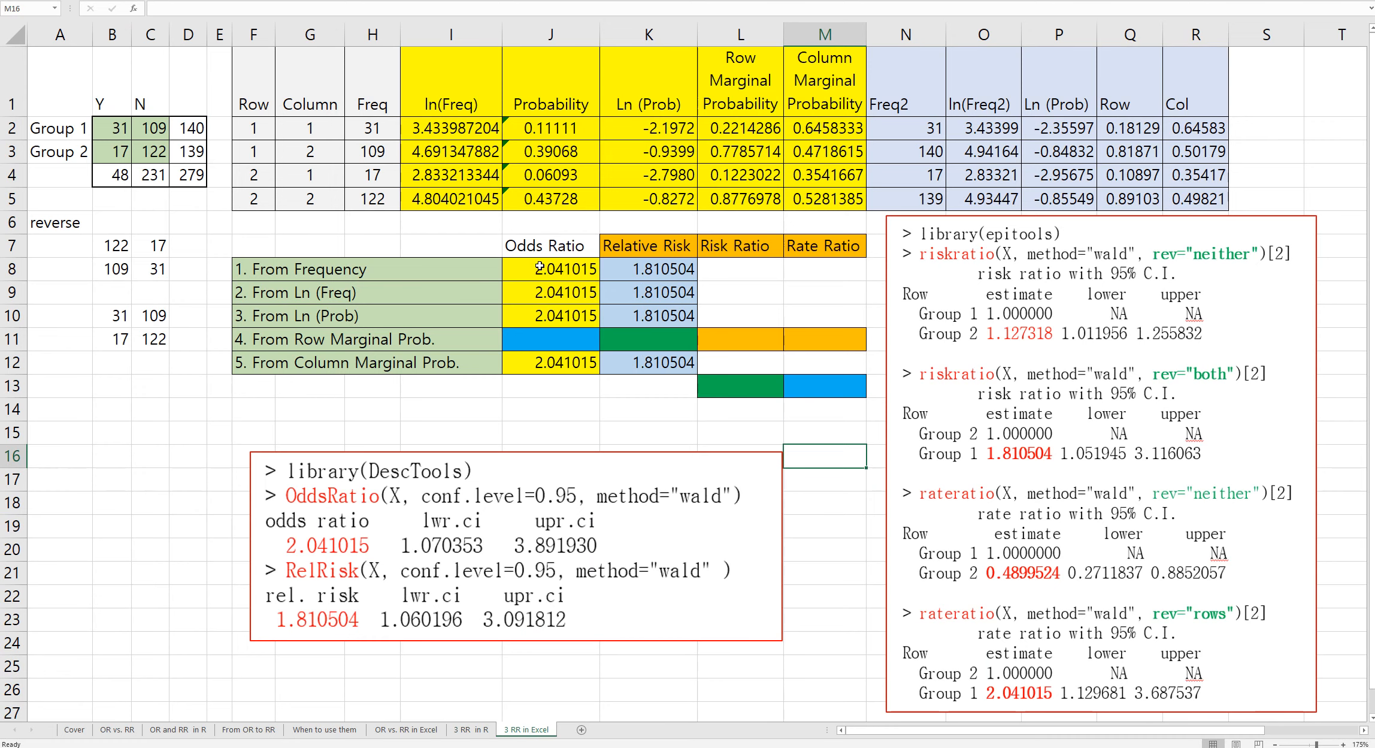
click(563, 245)
click(624, 247)
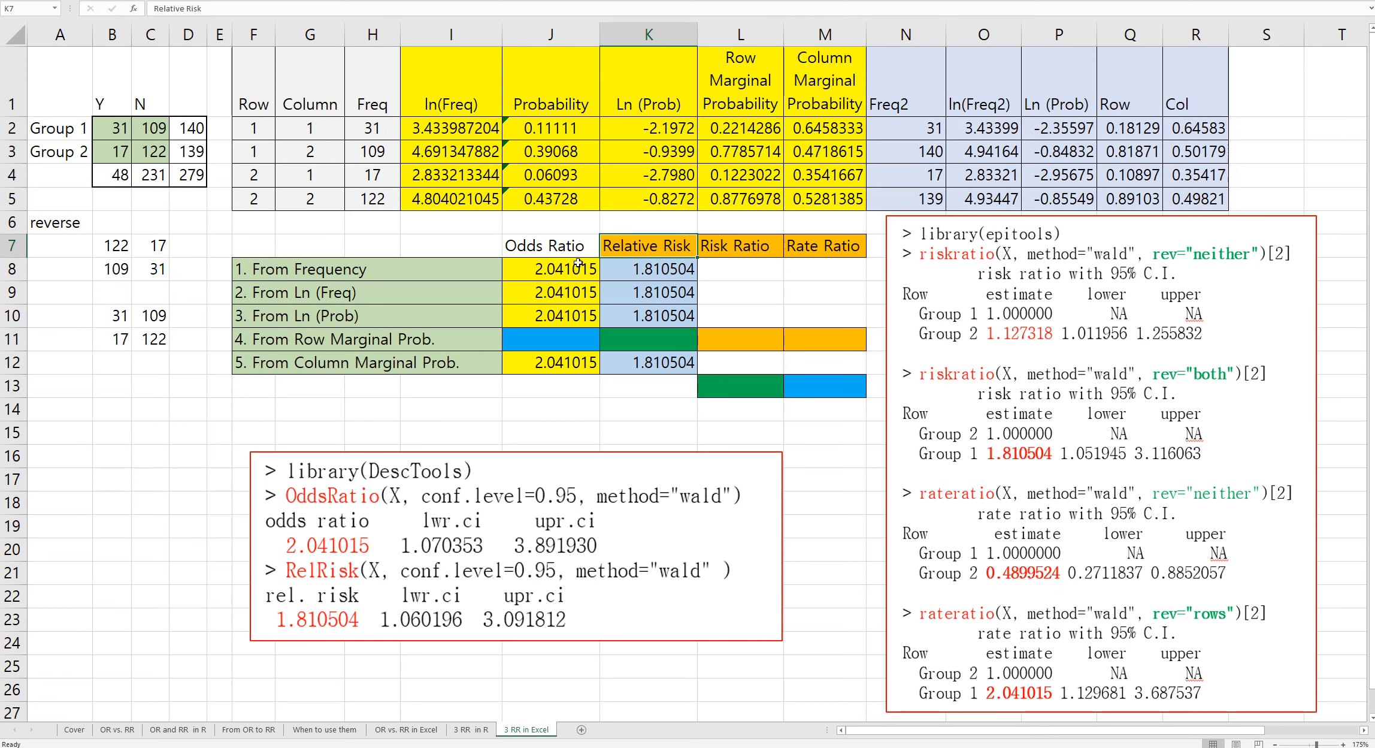
drag(429, 274, 423, 371)
click(419, 418)
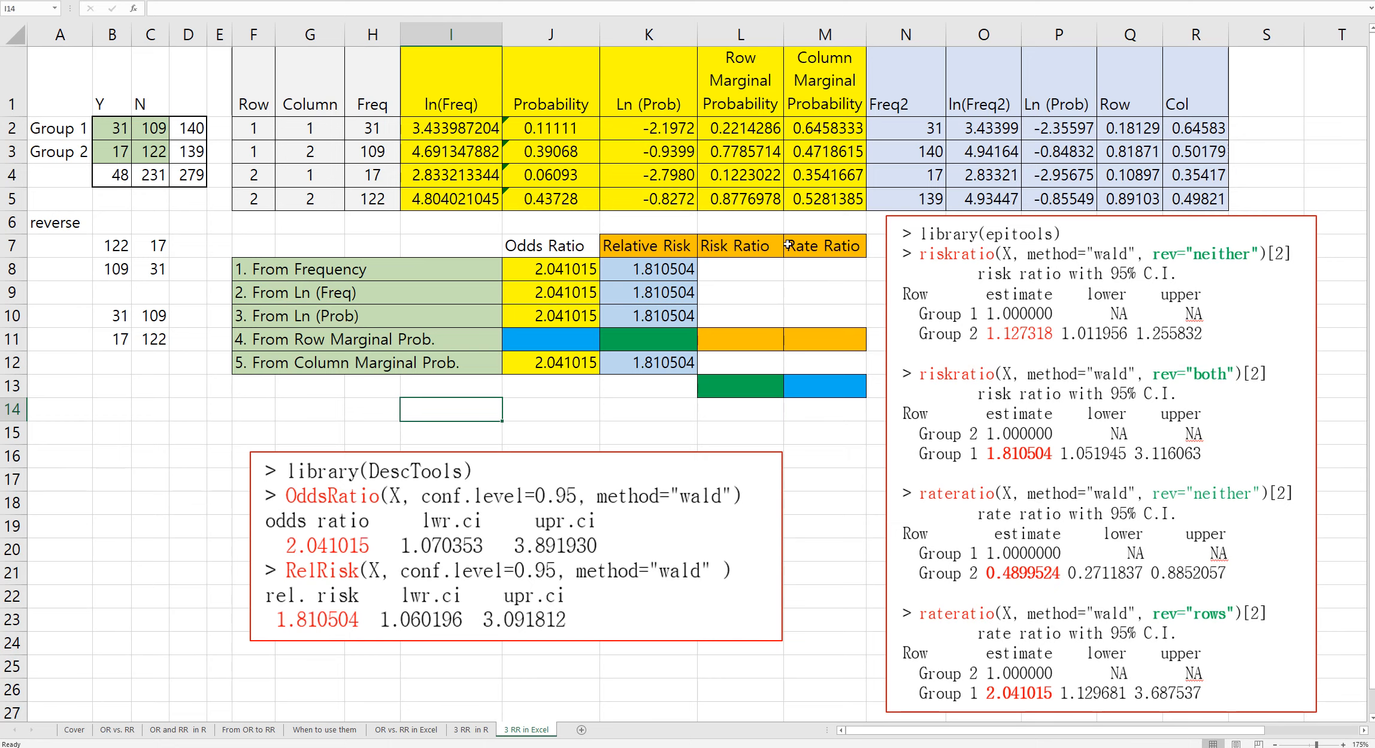
Step: In the Odds Ratio cell of the row marginal probability row (J11), enter the formula =(L2/L3)/(L4/L5)
click(542, 338)
text(=)
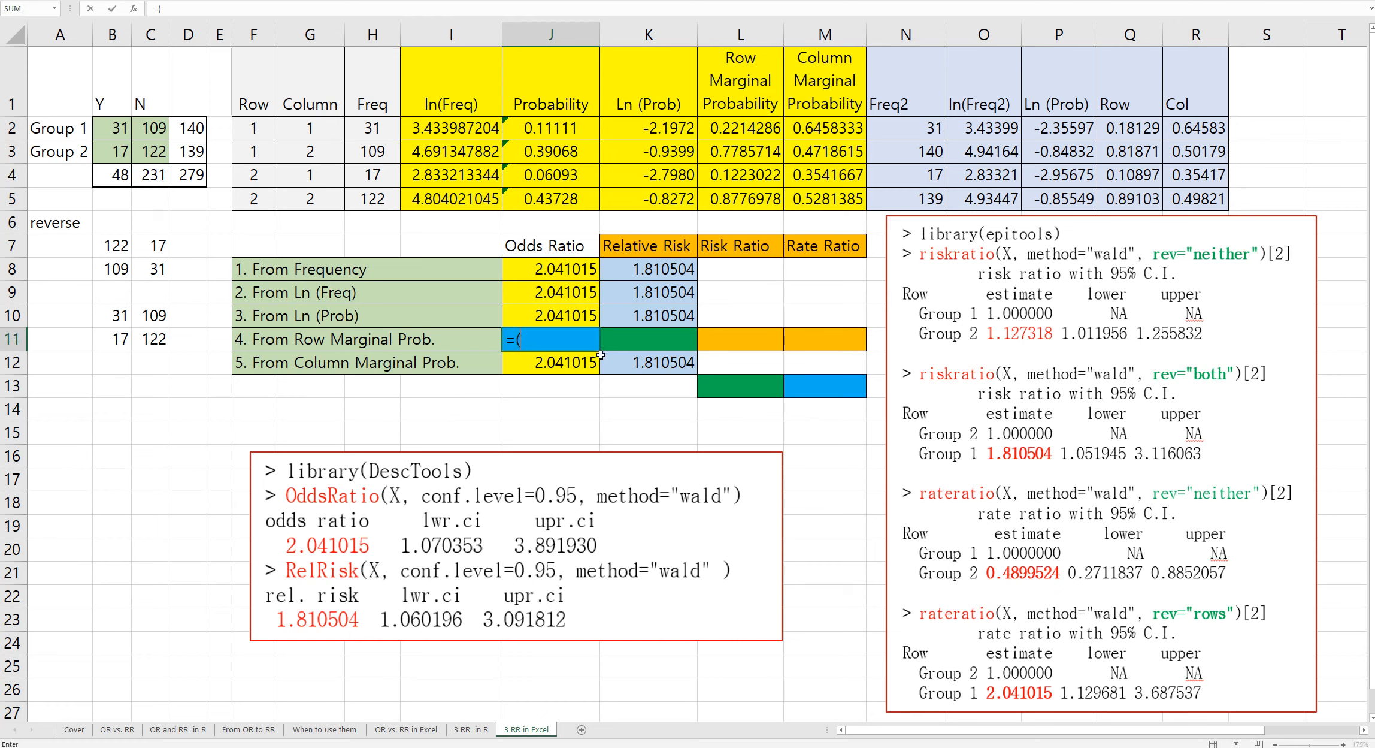
text(()
click(753, 129)
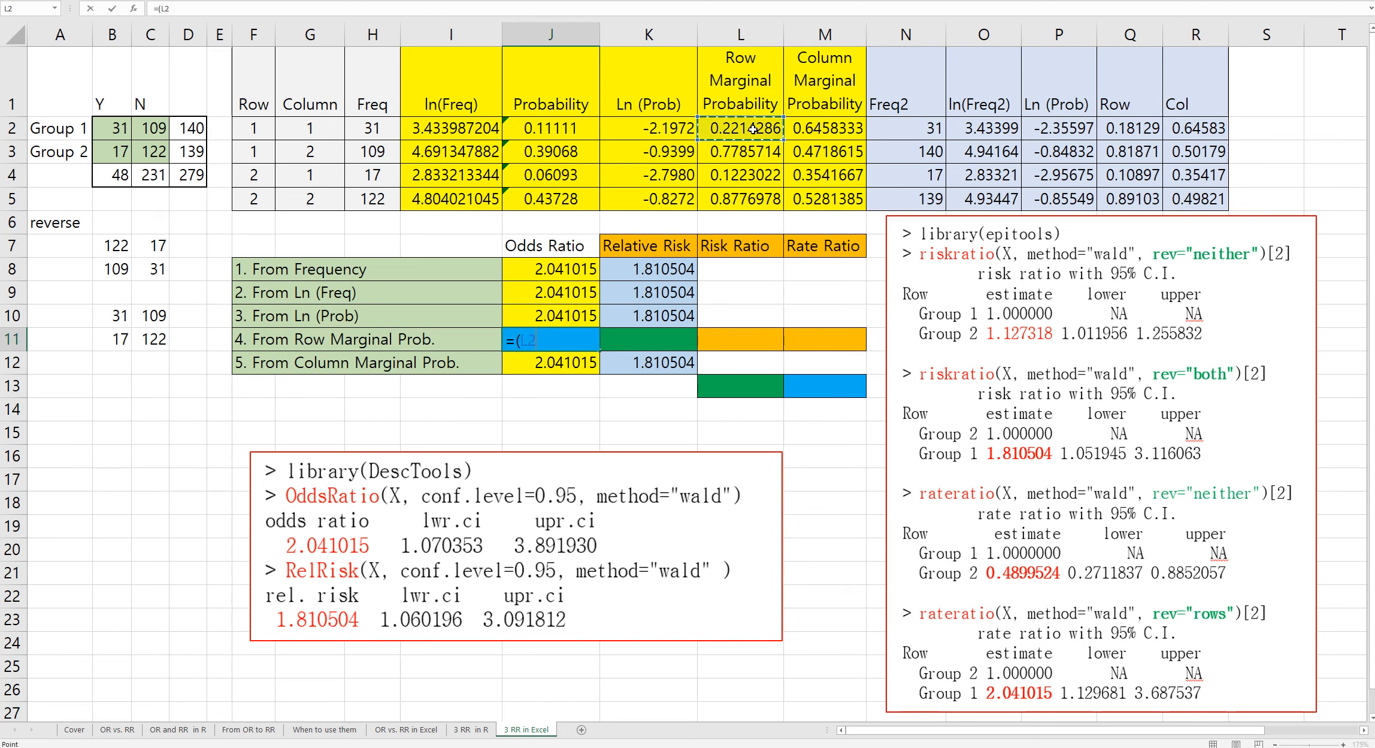
text(/)
click(751, 151)
text()/)
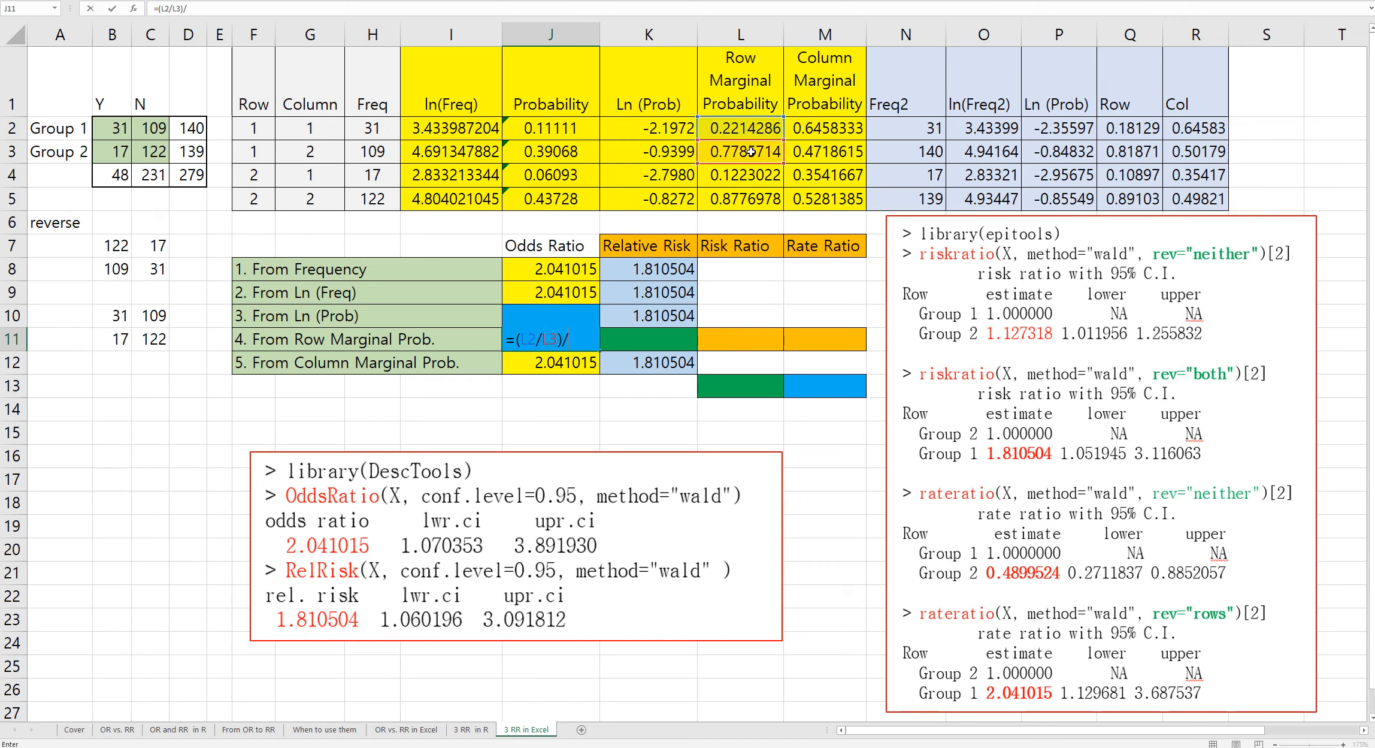
text(()
click(754, 175)
text(/)
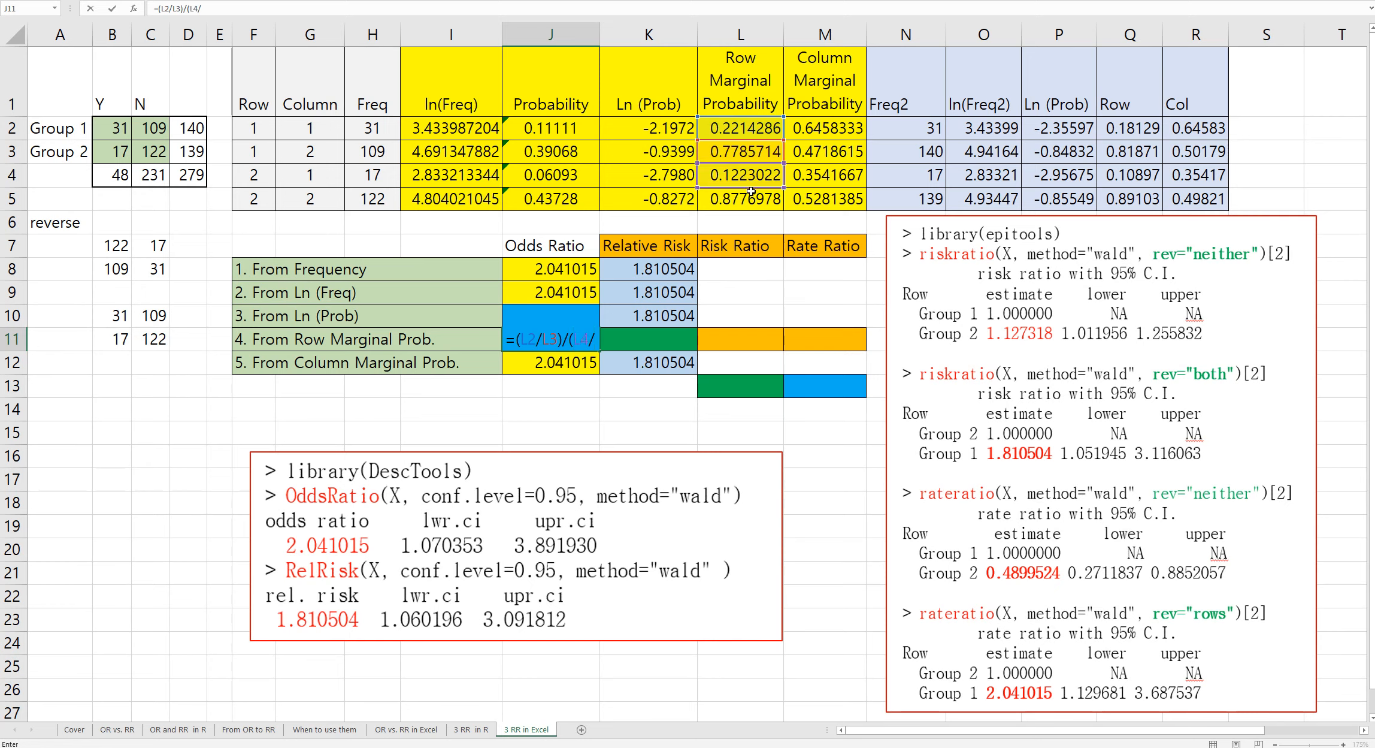
click(753, 202)
key(Return)
key(Right)
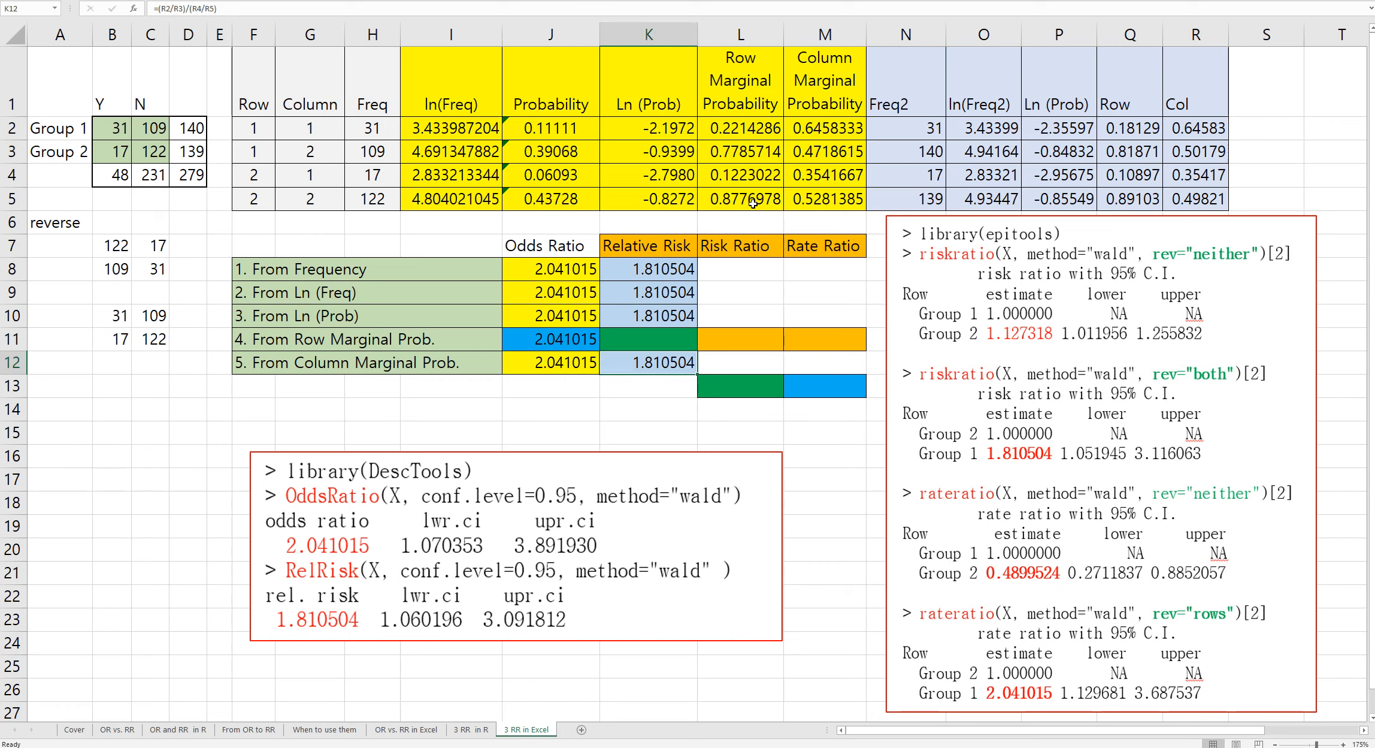
text(=)
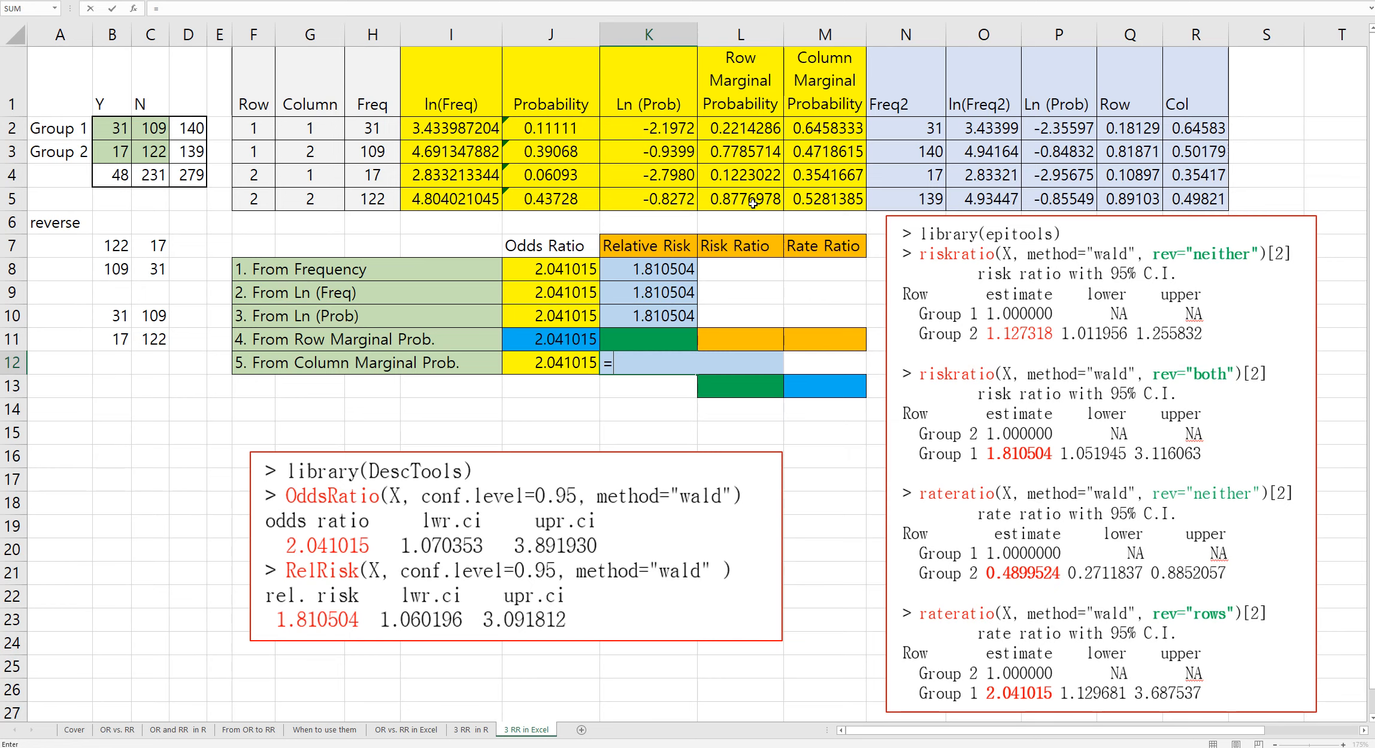
click(758, 126)
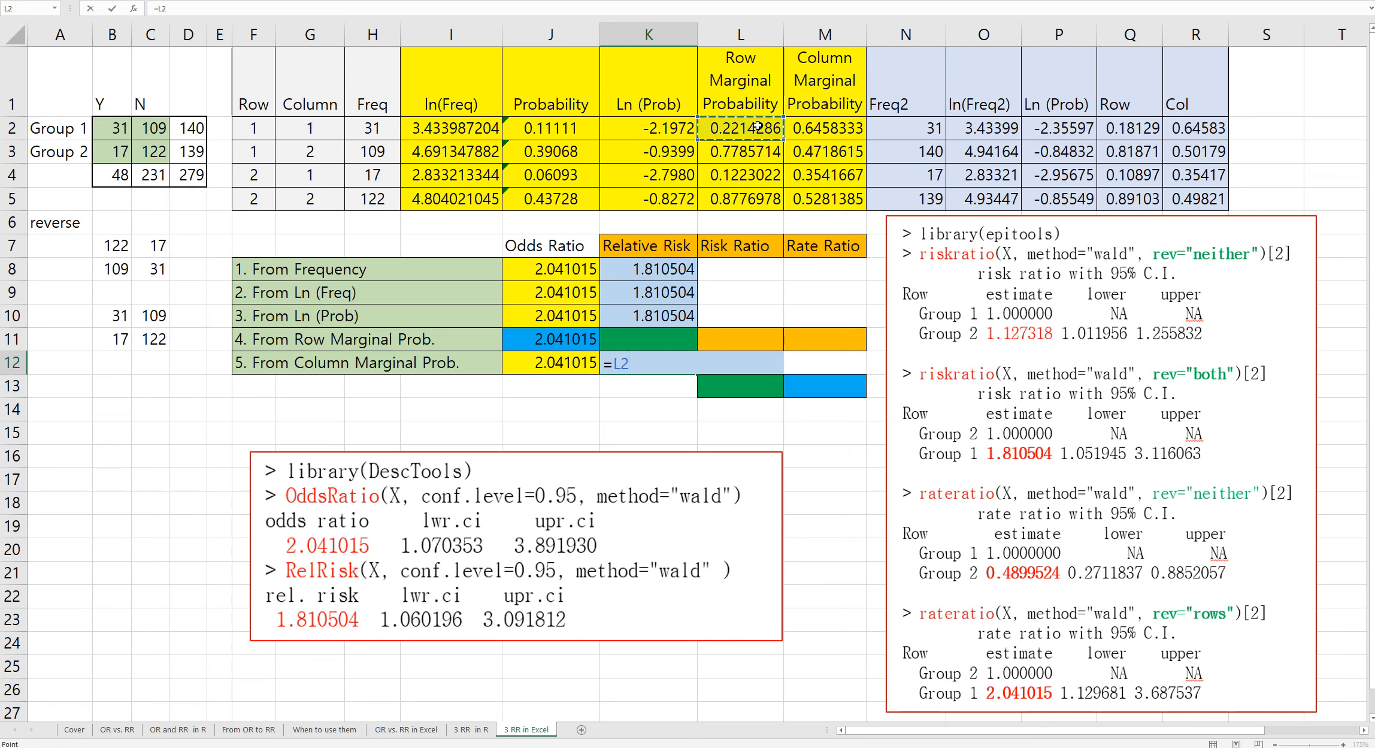
text(/)
click(756, 175)
key(Return)
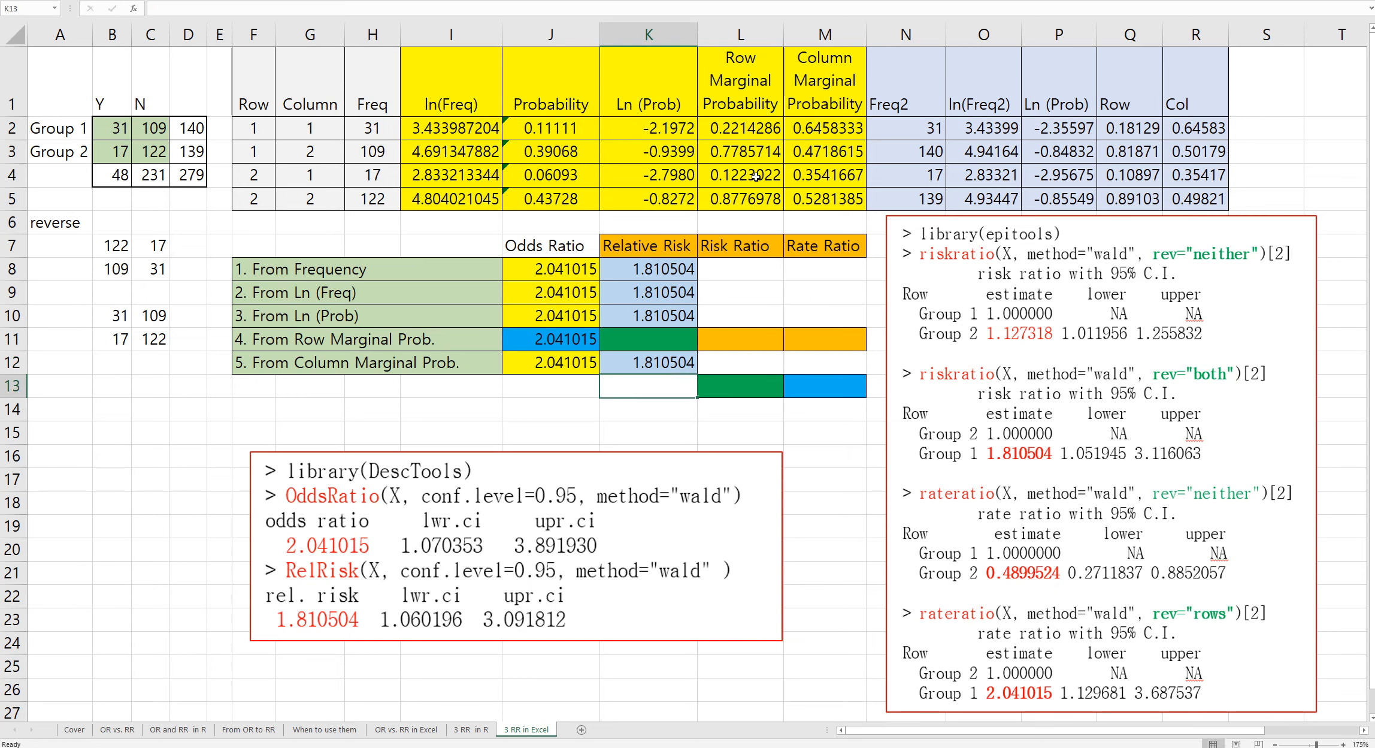
key(Up)
key(Up)
key(Down)
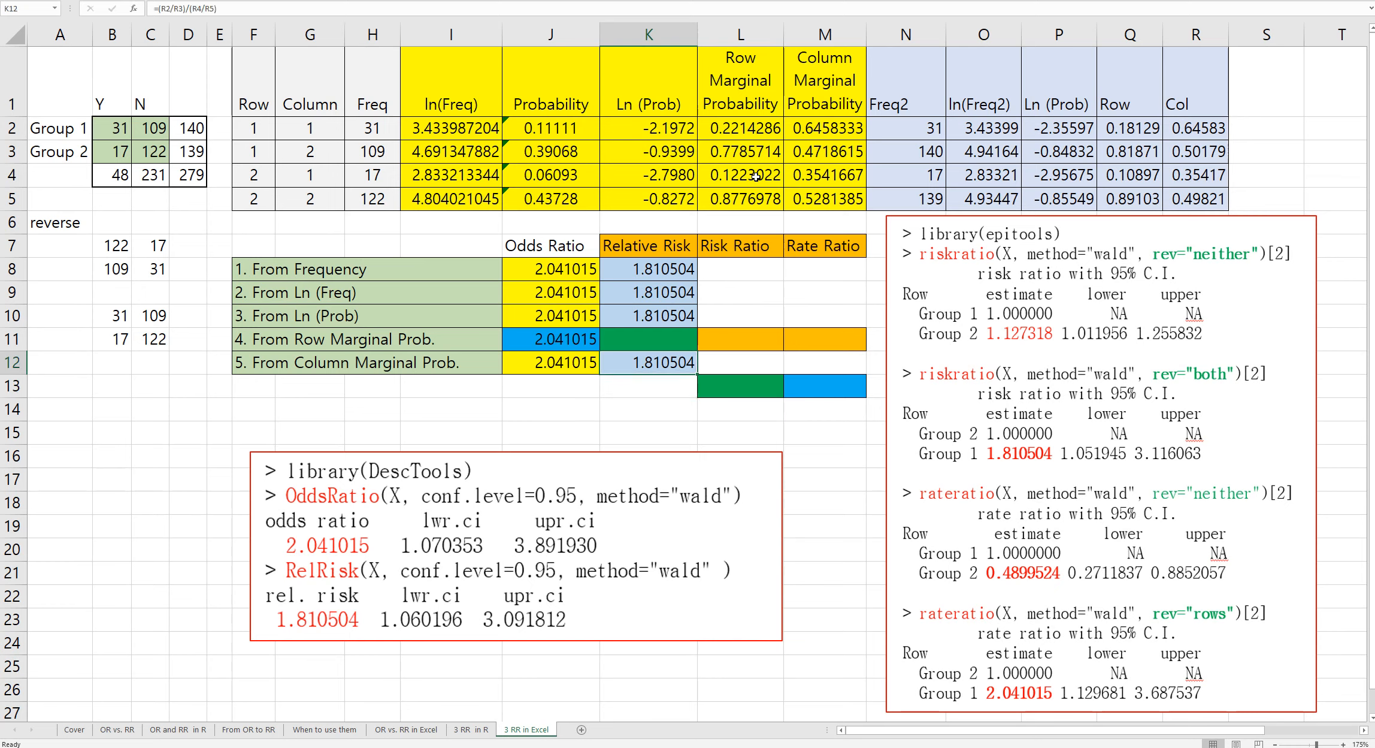
Step: In the Relative Risk cell of the row marginal probability row (K11), enter the formula =L2/L4
key(Up)
text(=)
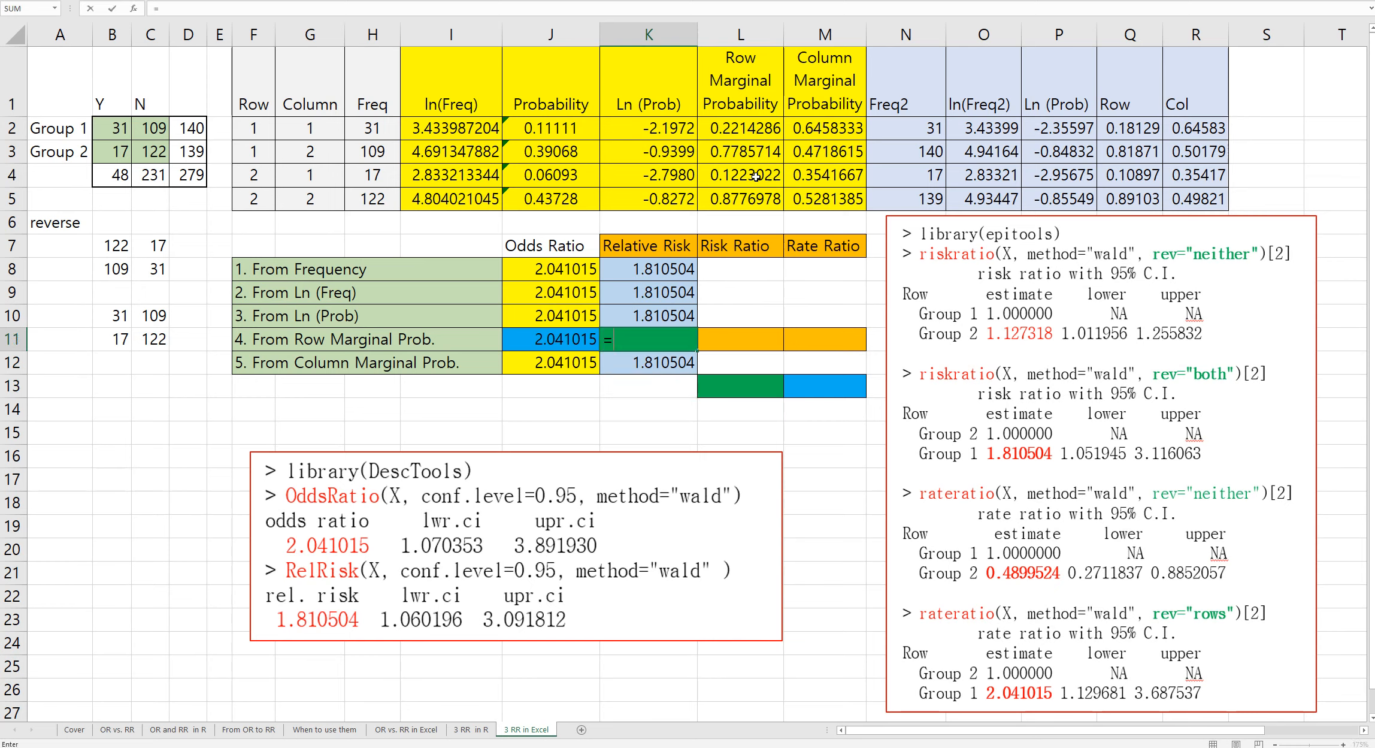
click(752, 128)
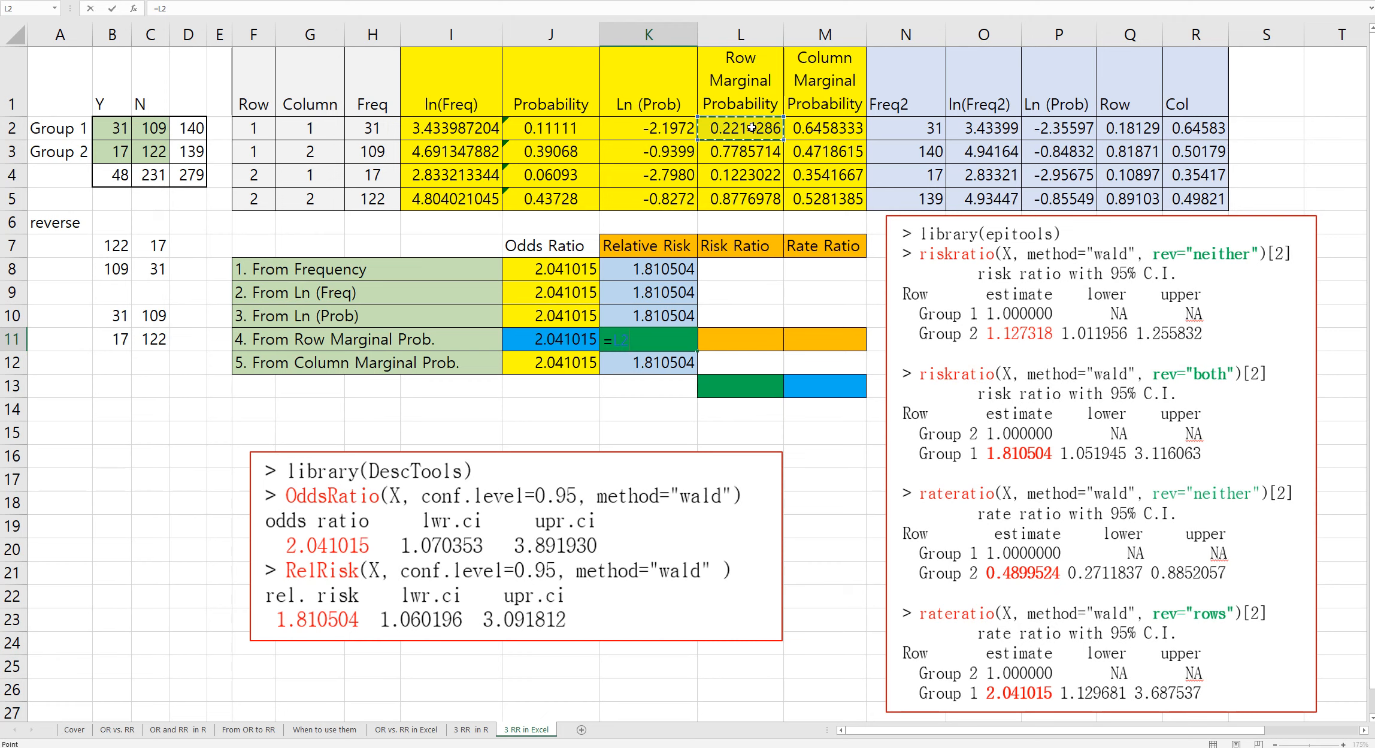
text(/)
click(756, 173)
key(Return)
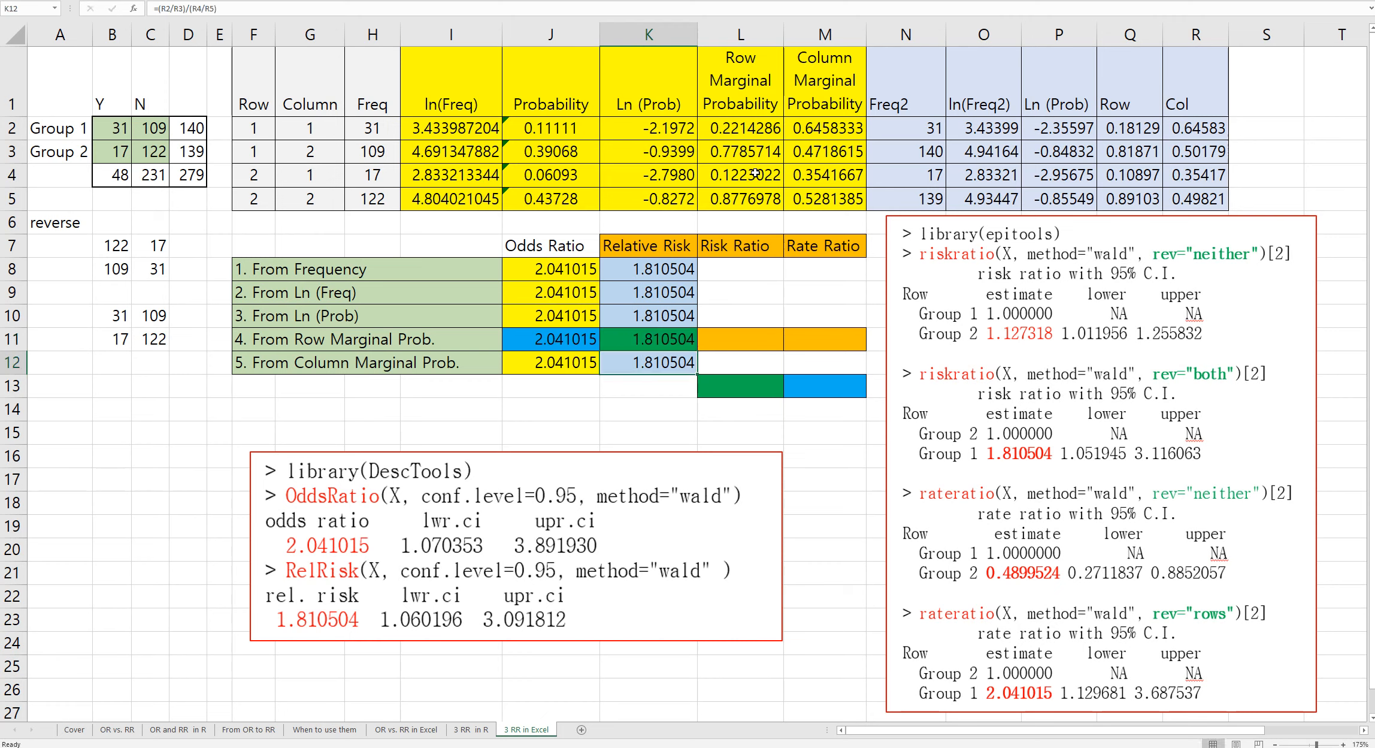
Step: Start a formula in the Risk Ratio cell of the row marginal probability row (L11)
key(Up)
key(Right)
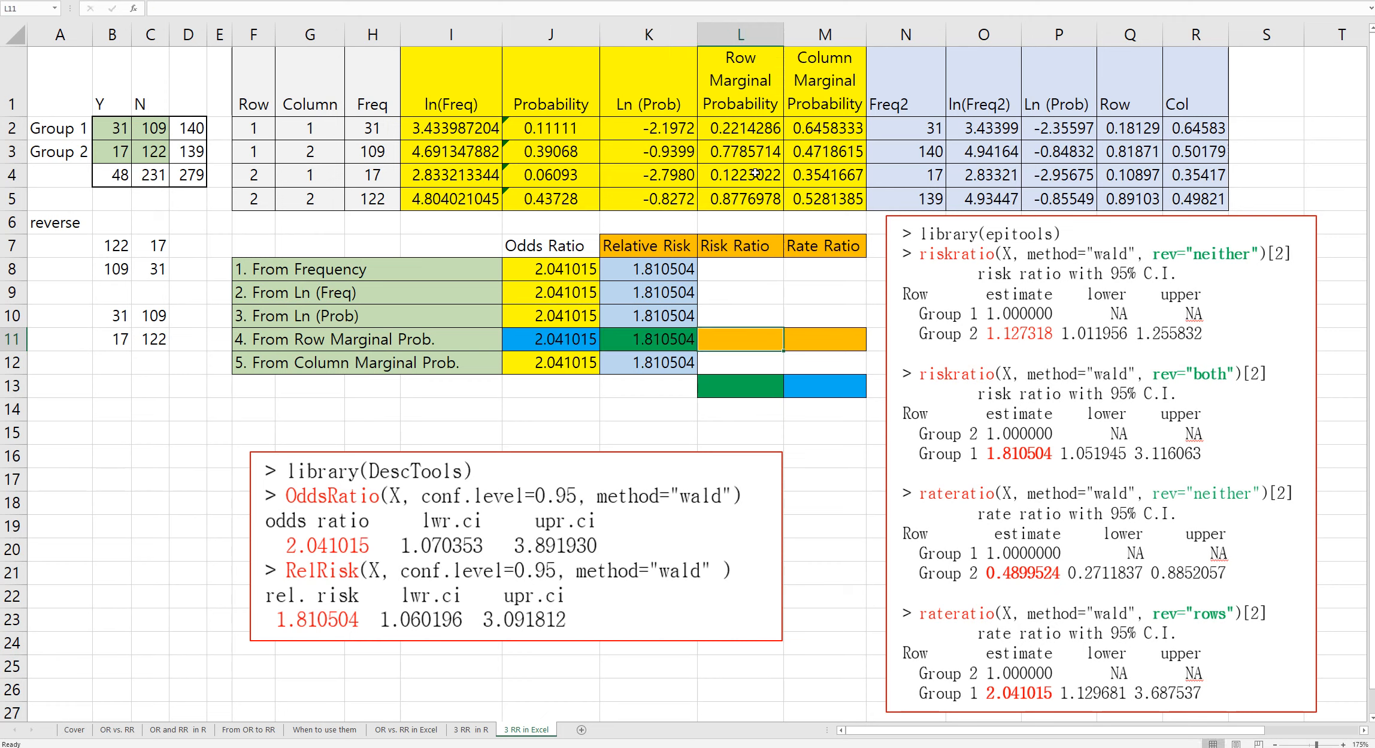
text(=)
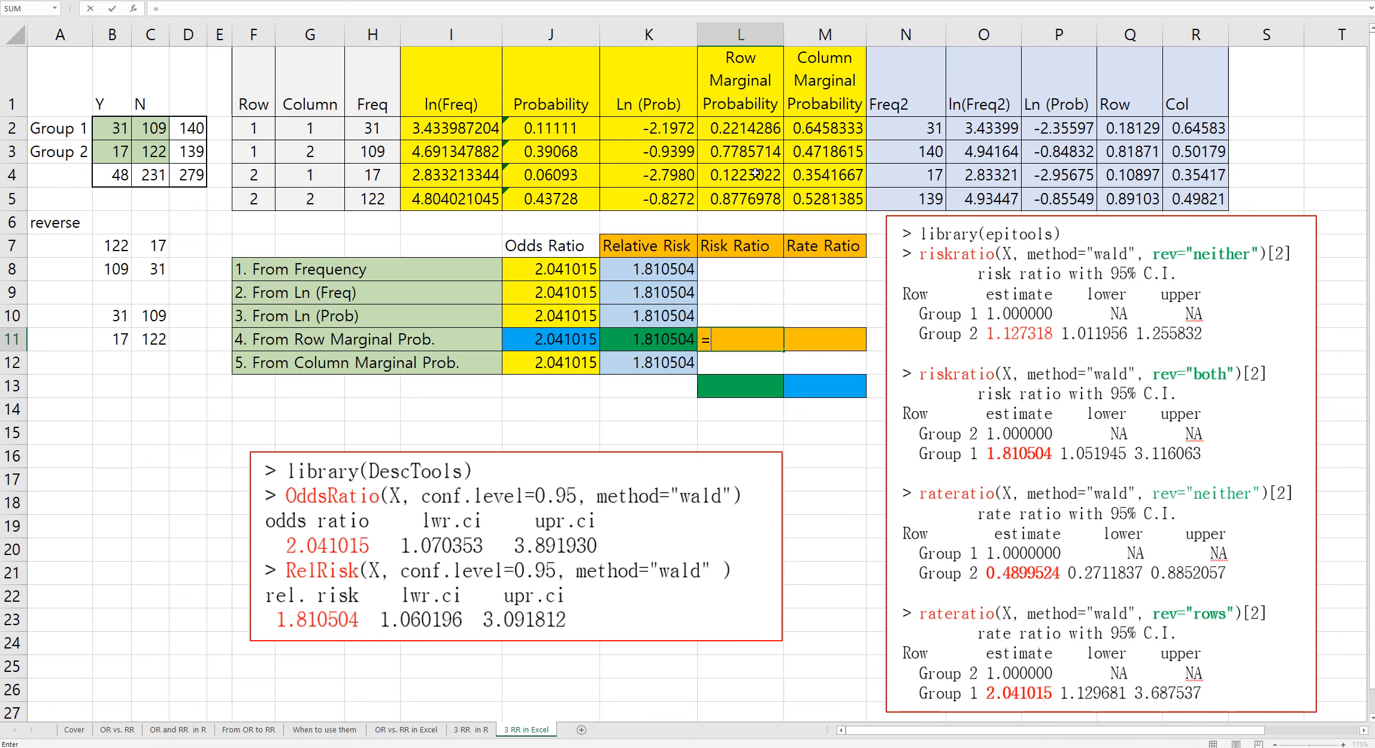
click(760, 128)
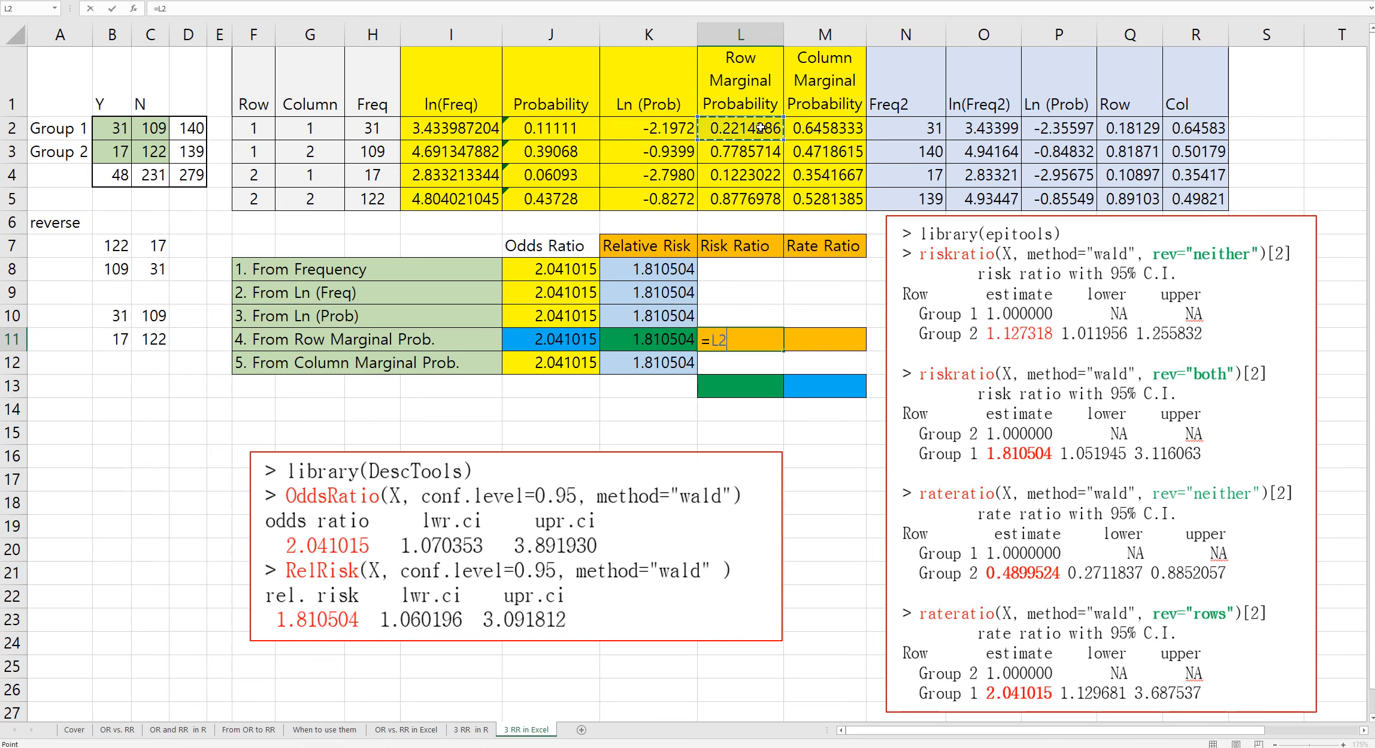
text(/)
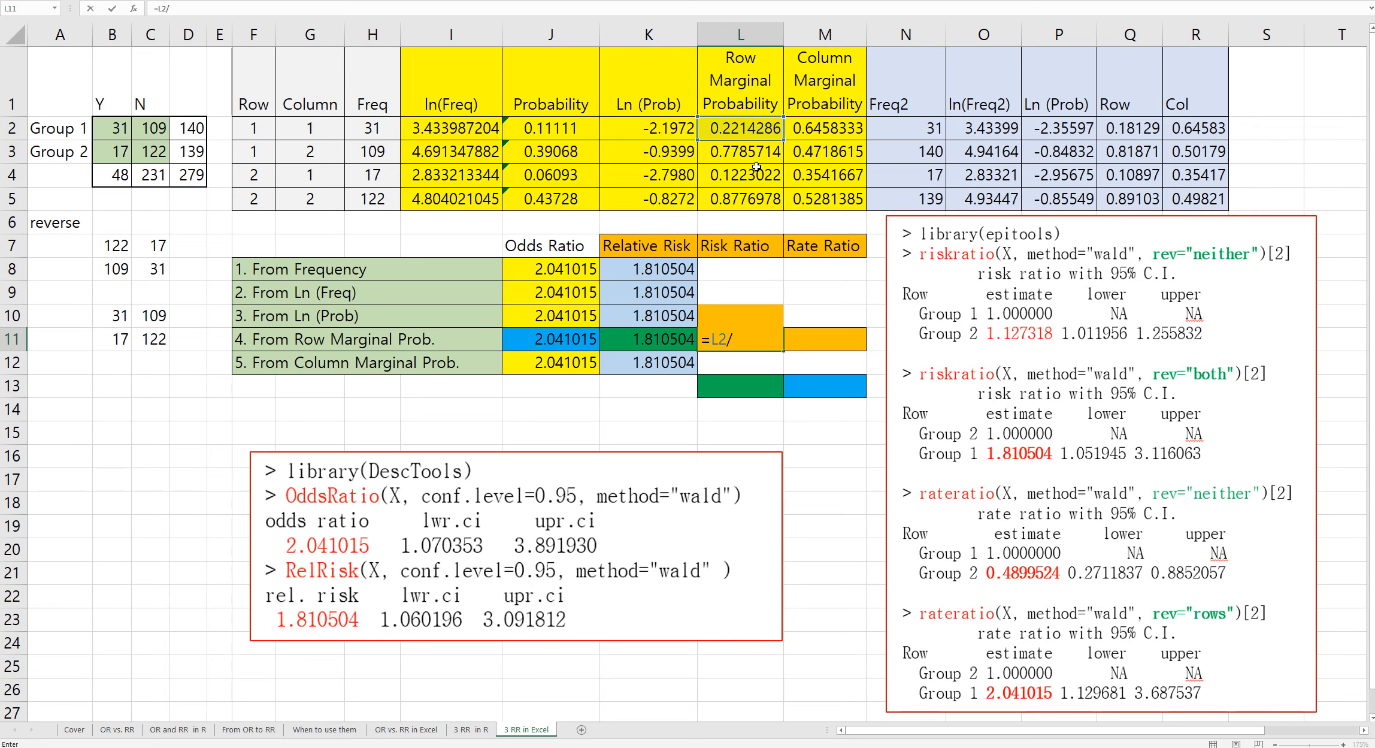
click(757, 167)
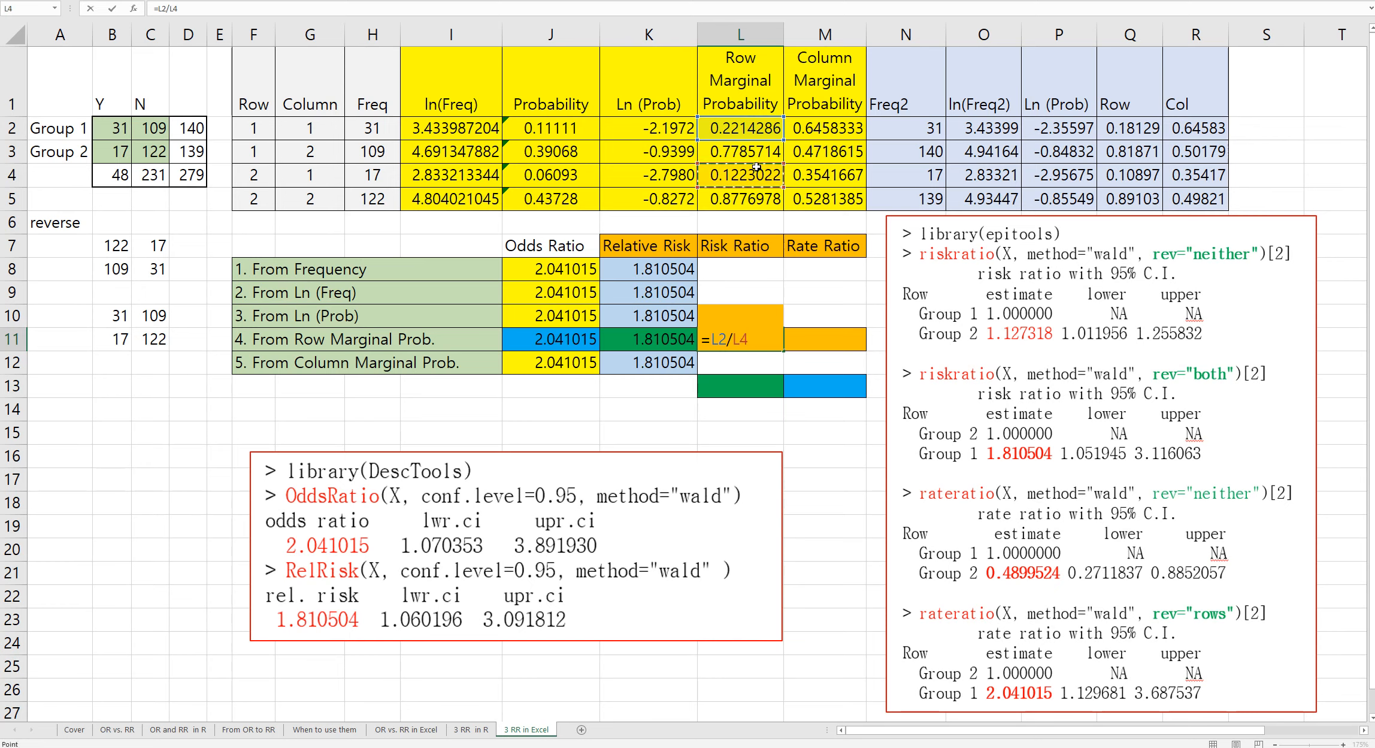
key(BackSpace)
key(BackSpace)
key(BackSpace)
key(BackSpace)
key(BackSpace)
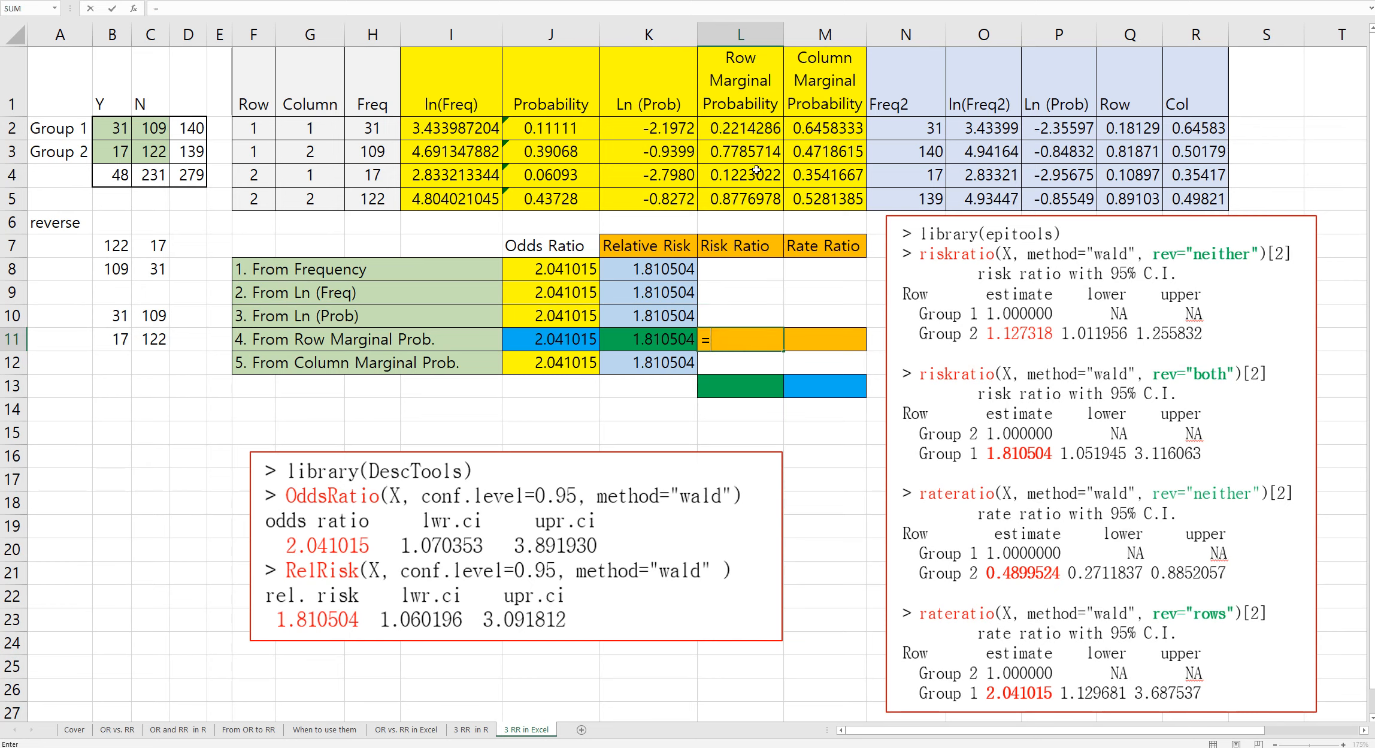
Step: Complete the Risk Ratio formula in L11 as =L5/L3
click(758, 201)
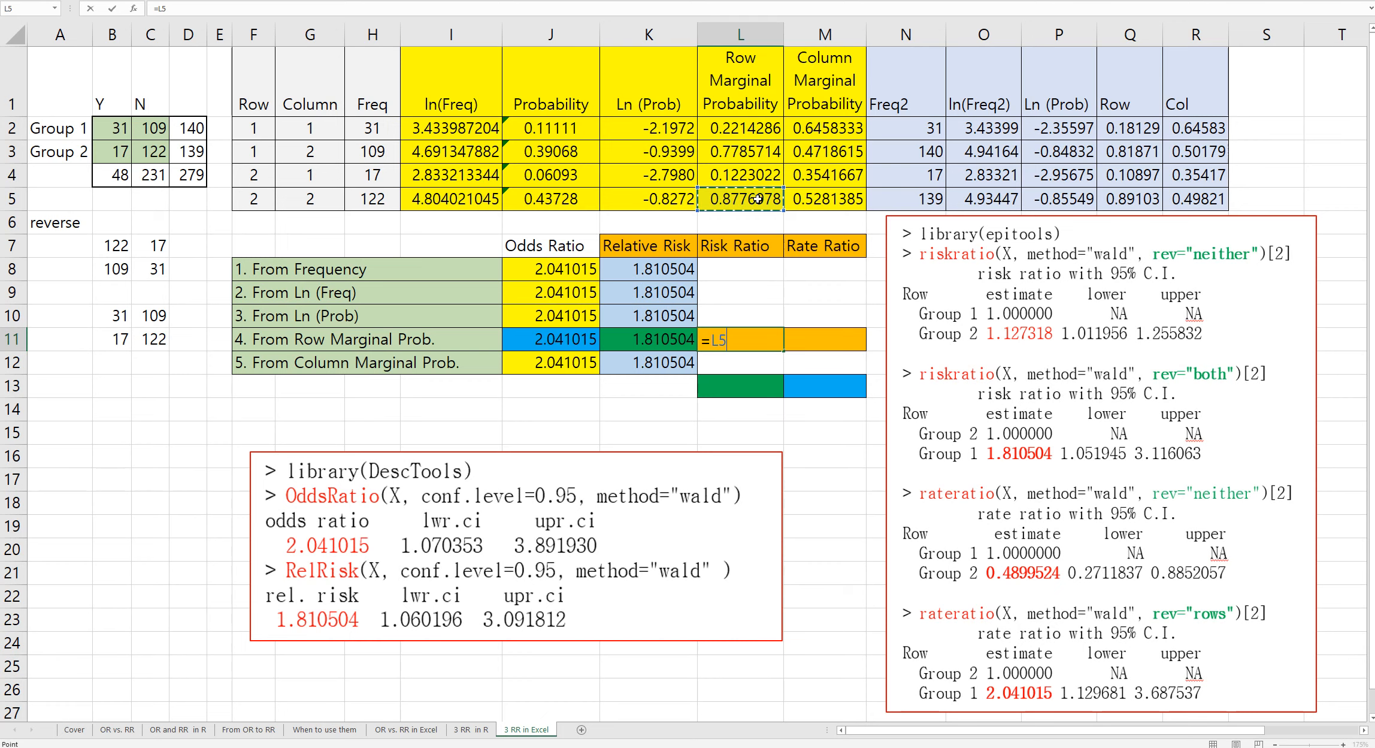
text(/)
click(756, 152)
key(Return)
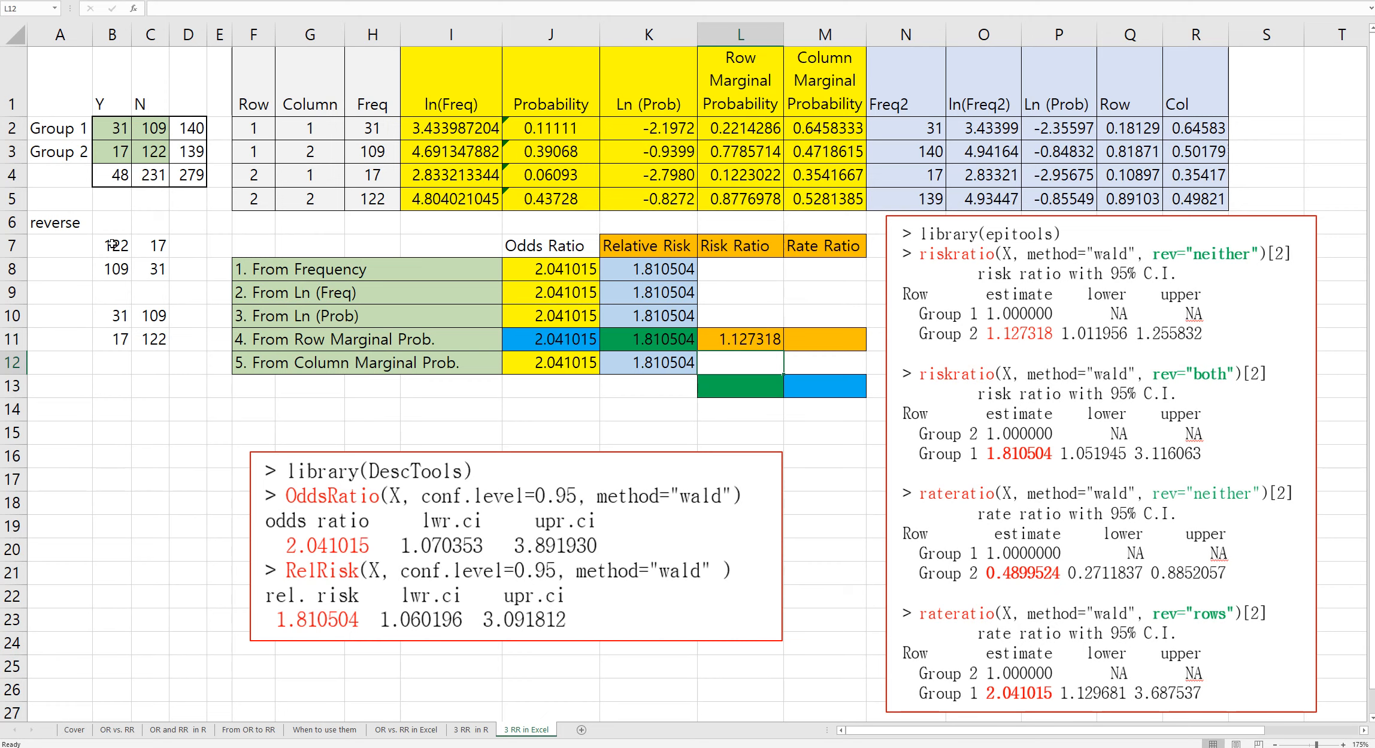
Step: Copy the reversed counts in B7:C8 and paste their values over the Group 1 and Group 2 counts in B2:C3
drag(112, 244, 157, 269)
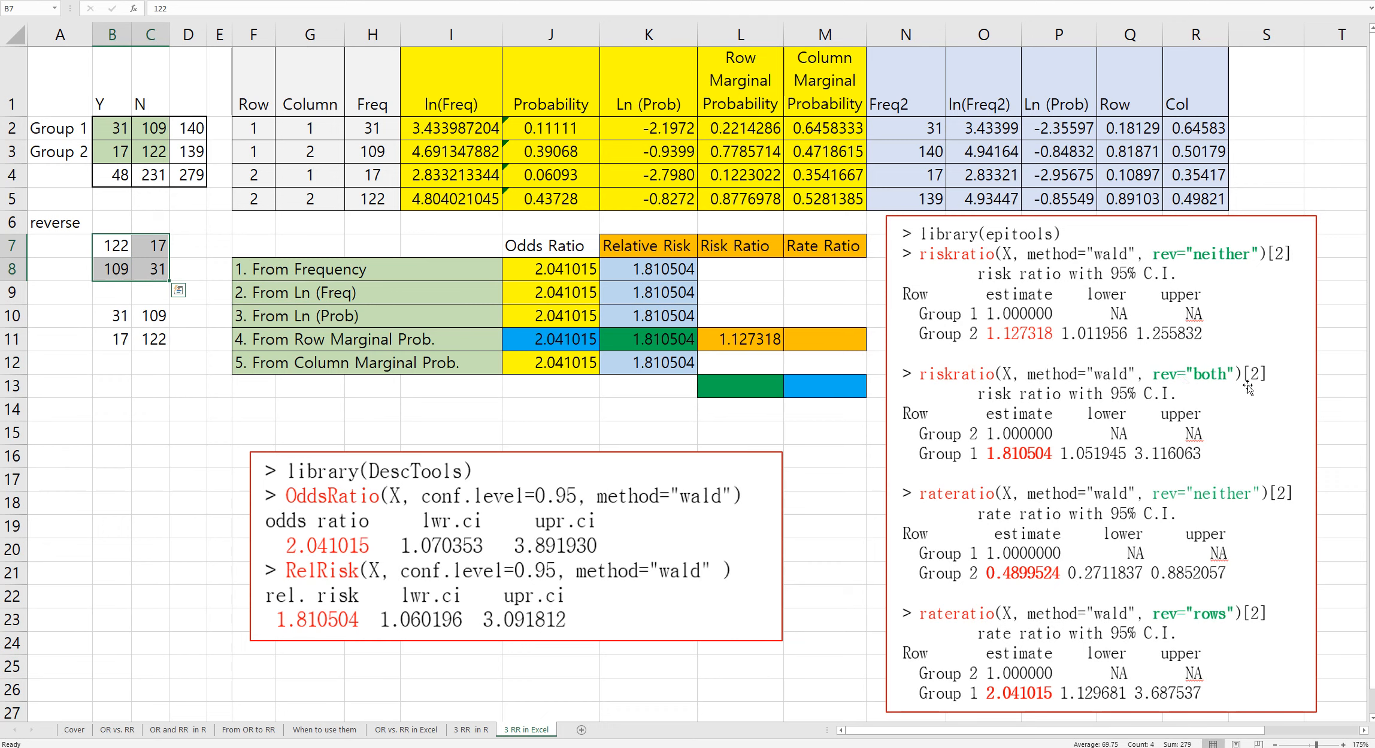
key(ctrl+c)
key(ctrl+q)
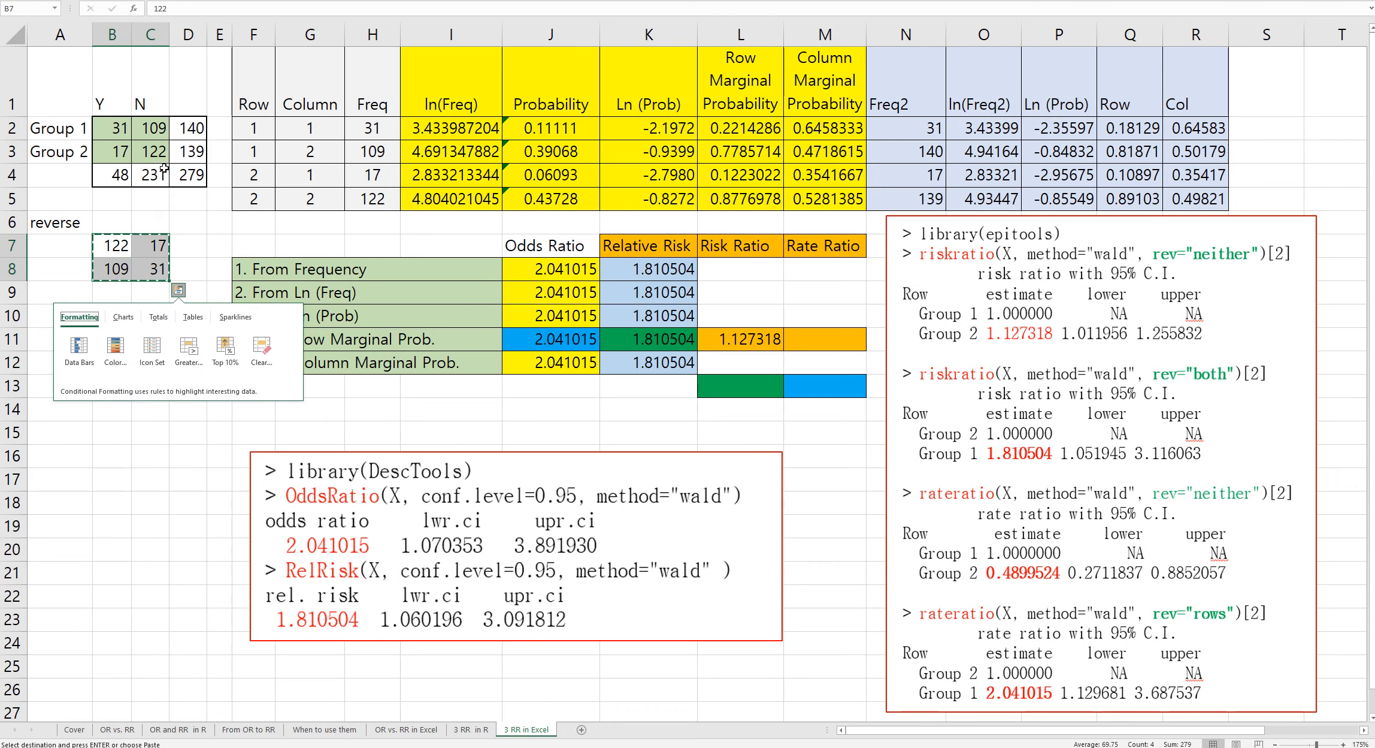
right_click(114, 128)
click(146, 180)
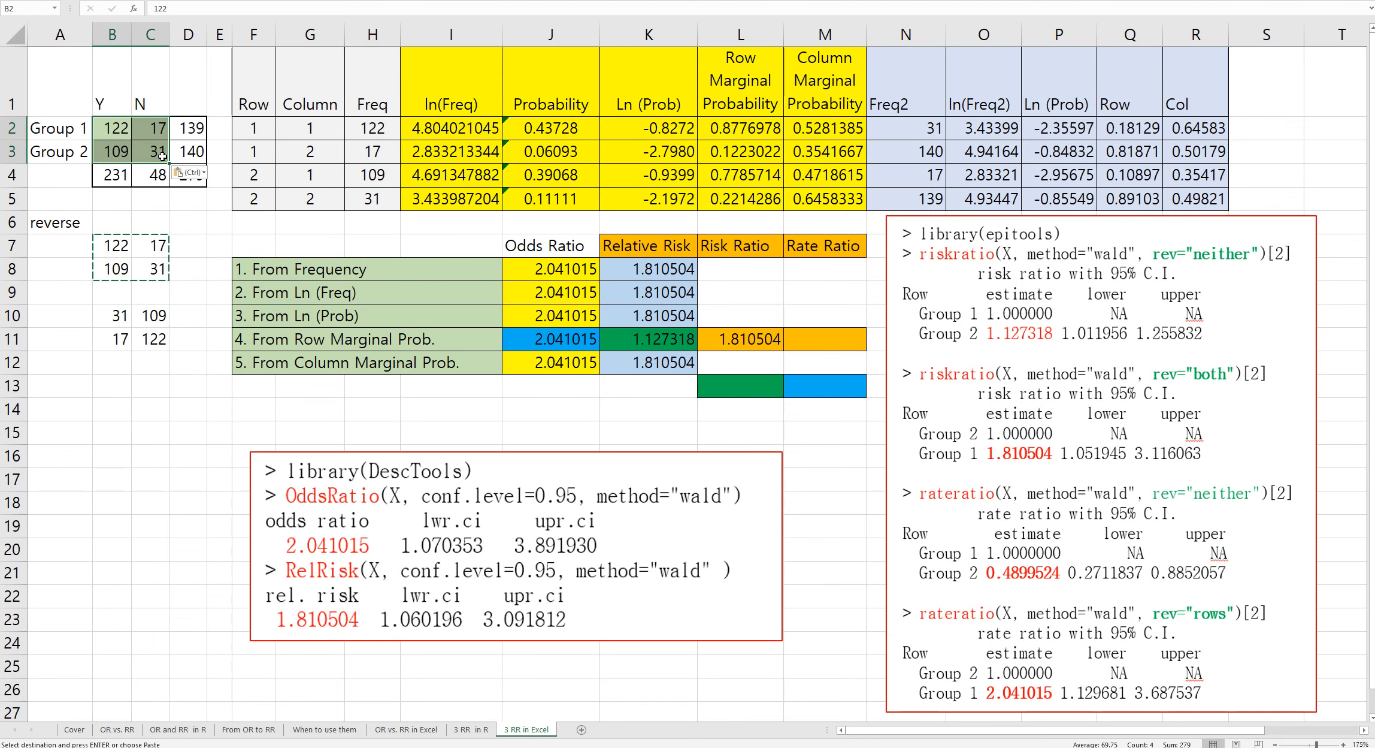
Step: Copy the Risk Ratio result in L11 and paste it as a value into the green cell L13
click(740, 339)
key(ctrl+c)
click(748, 392)
right_click(749, 392)
click(794, 441)
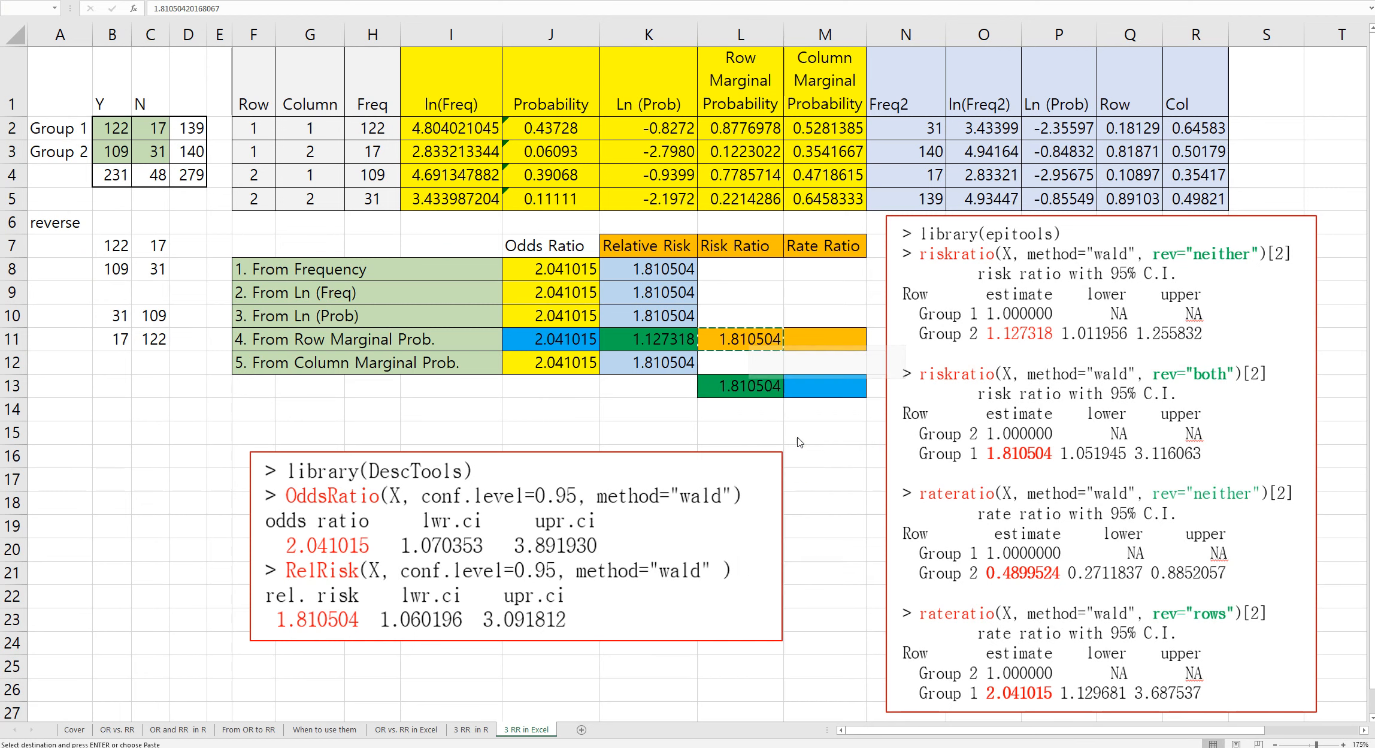
Step: Restore the original group counts by copying B10:C11 and pasting the values into B2:C3
drag(109, 311, 149, 337)
key(ctrl+c)
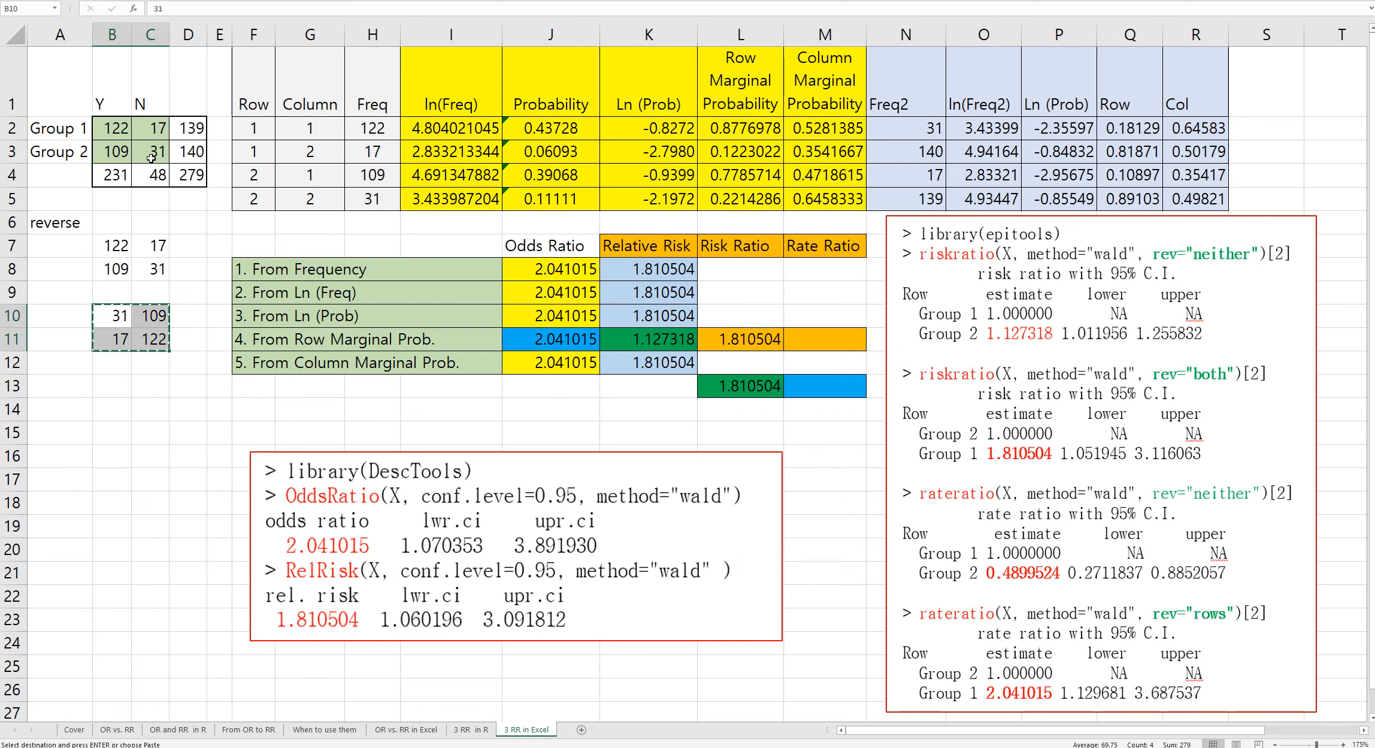
right_click(119, 130)
click(163, 181)
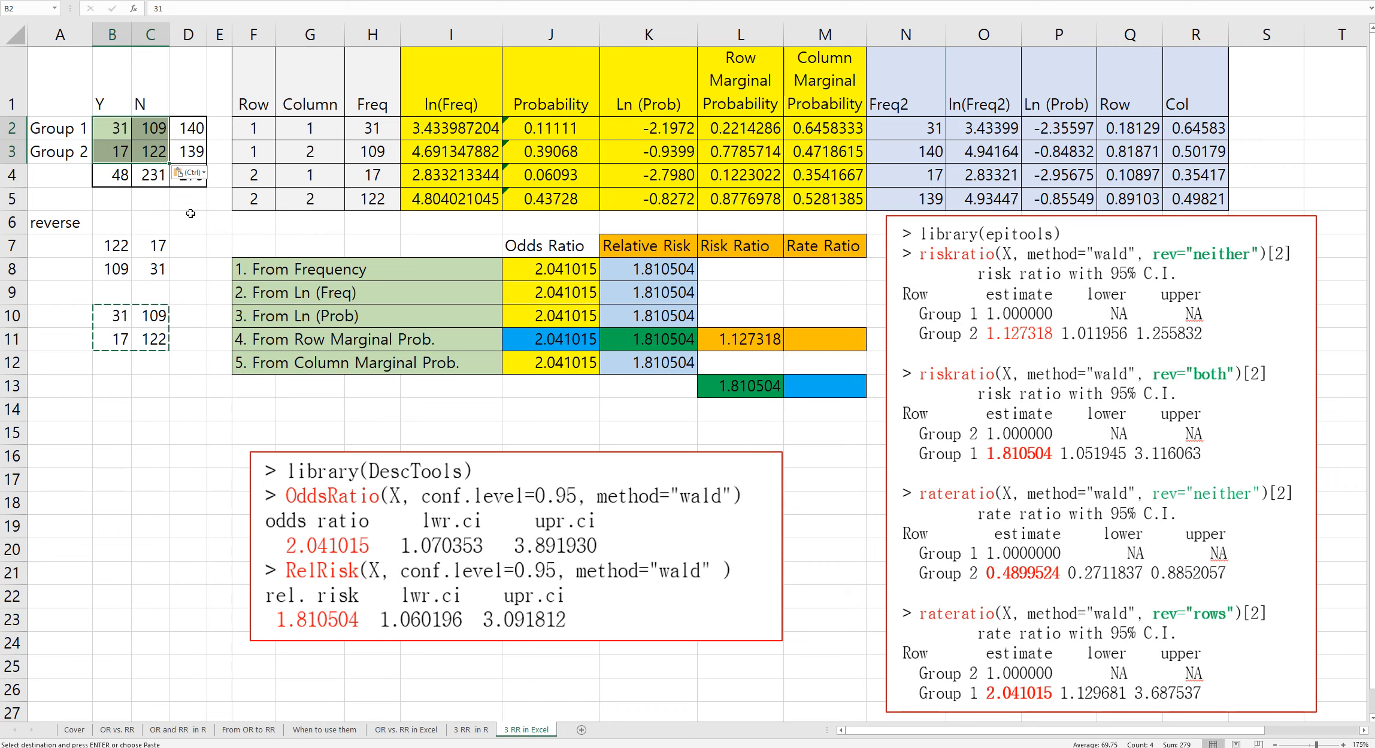
click(745, 415)
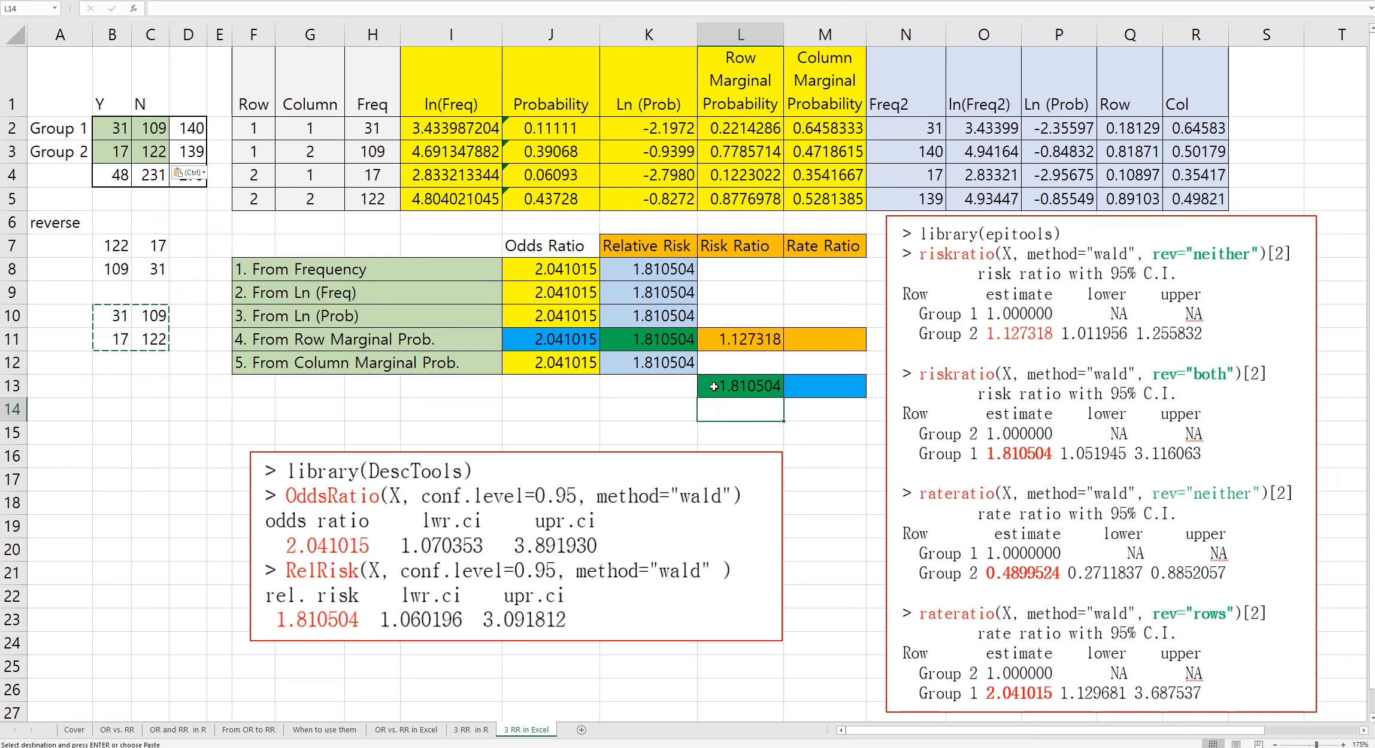
Step: Calculate the Rate Ratio from the row marginal probabilities in M11 with the formula =(L3/L2)/(L5/L4)
click(804, 348)
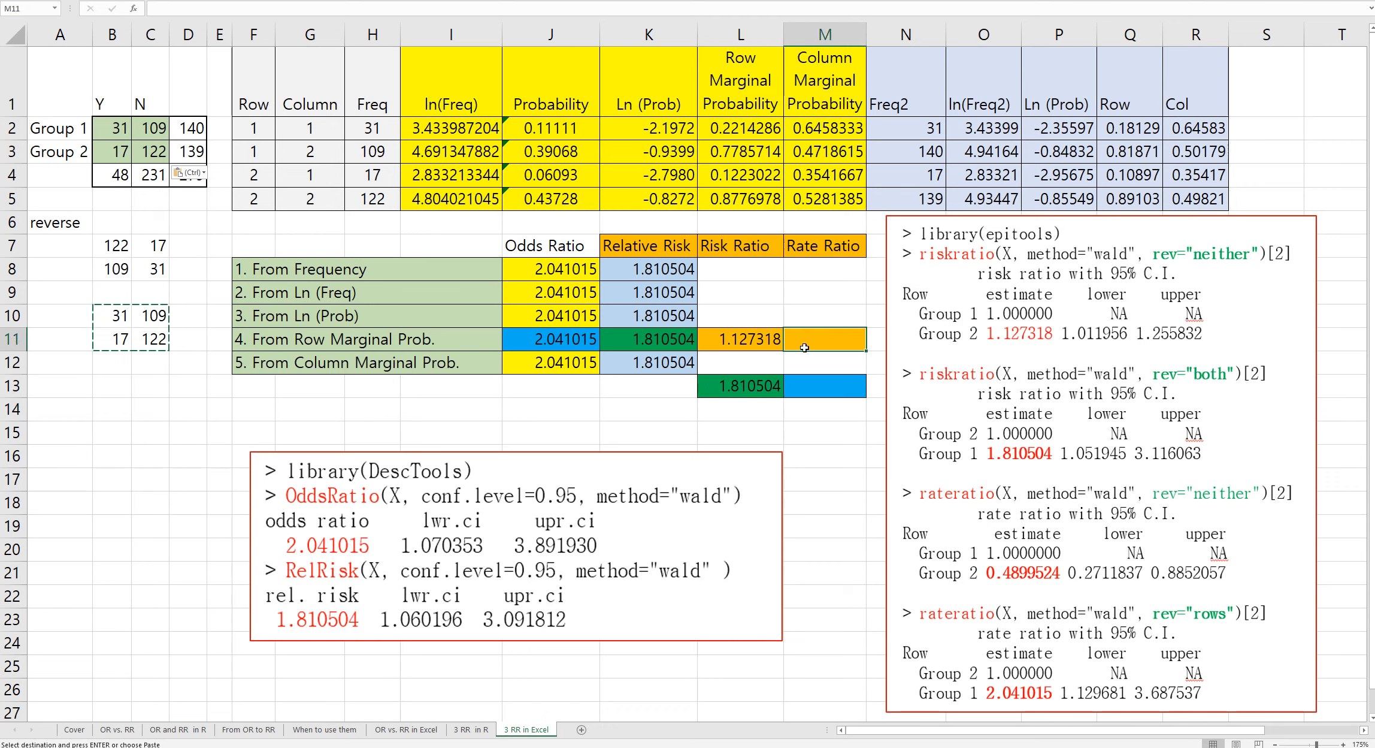
text(=()
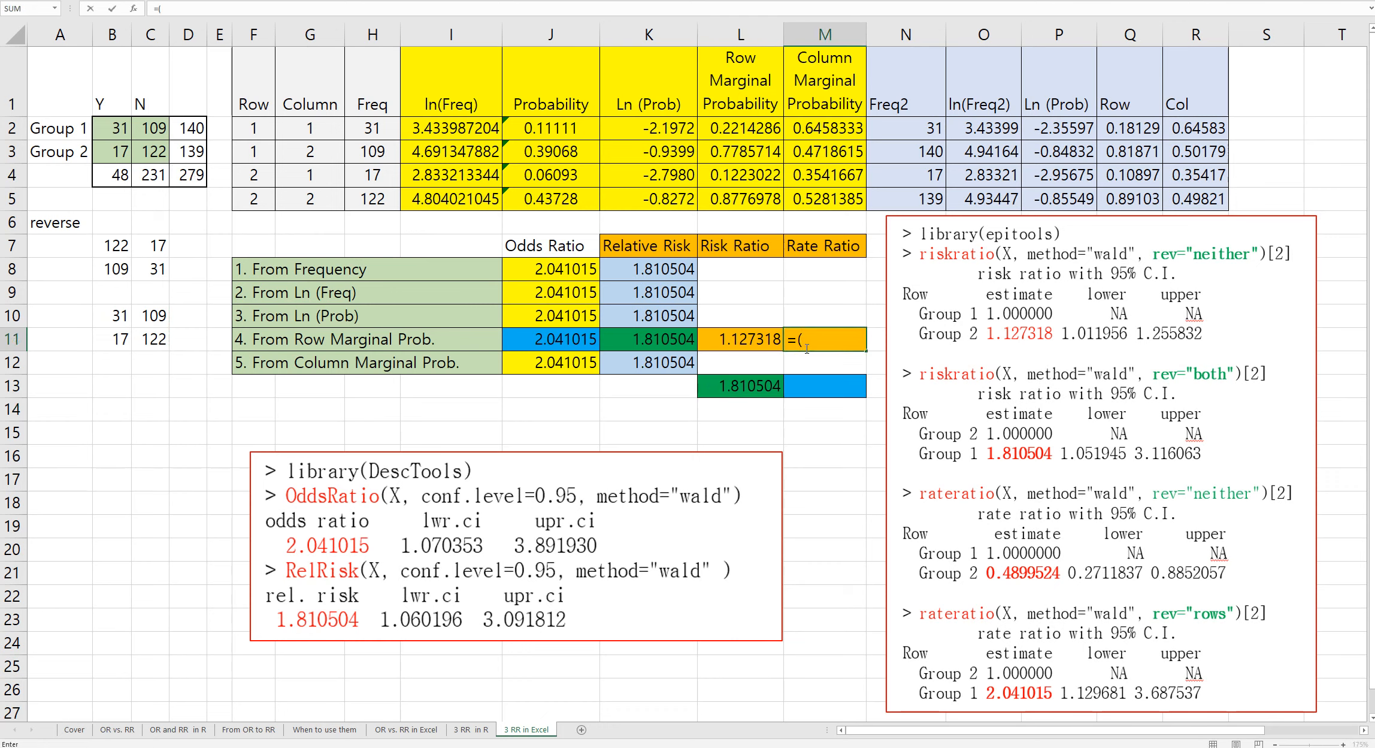
click(755, 148)
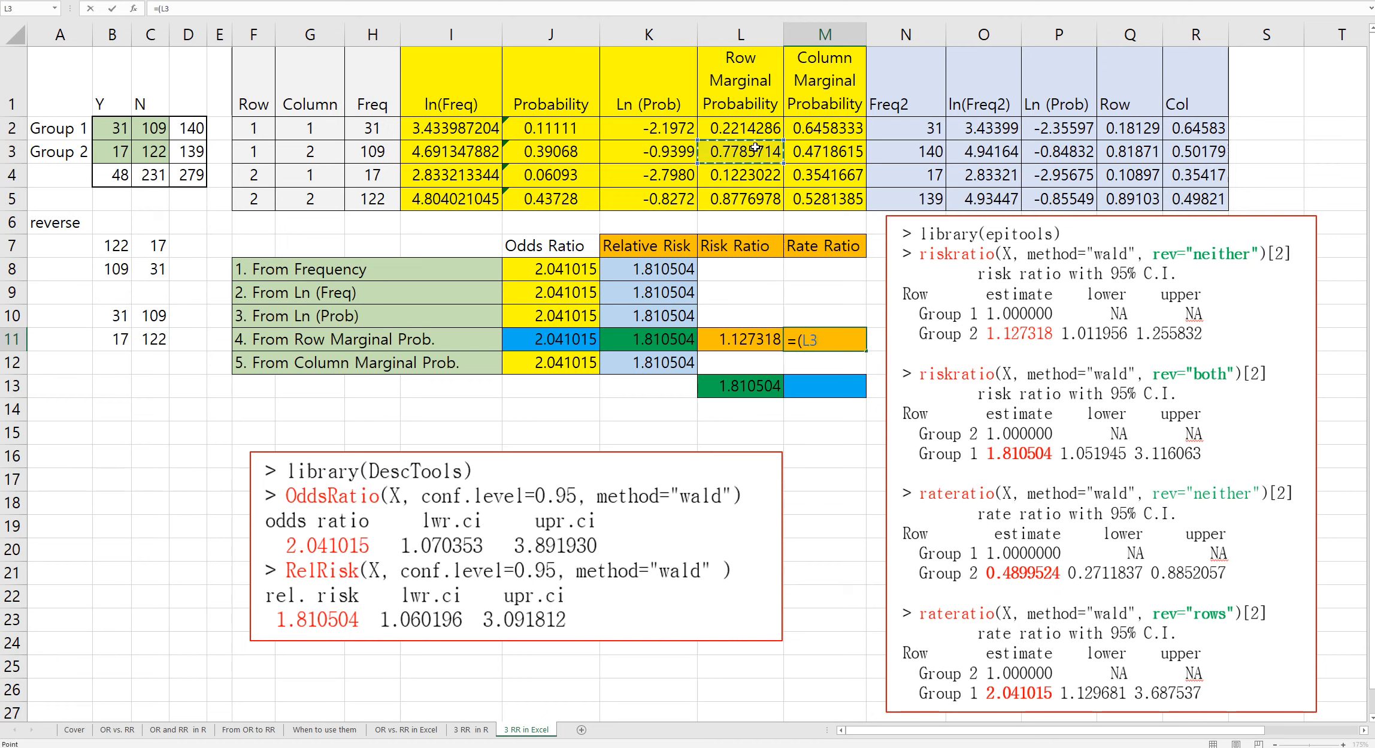
text(/)
click(757, 126)
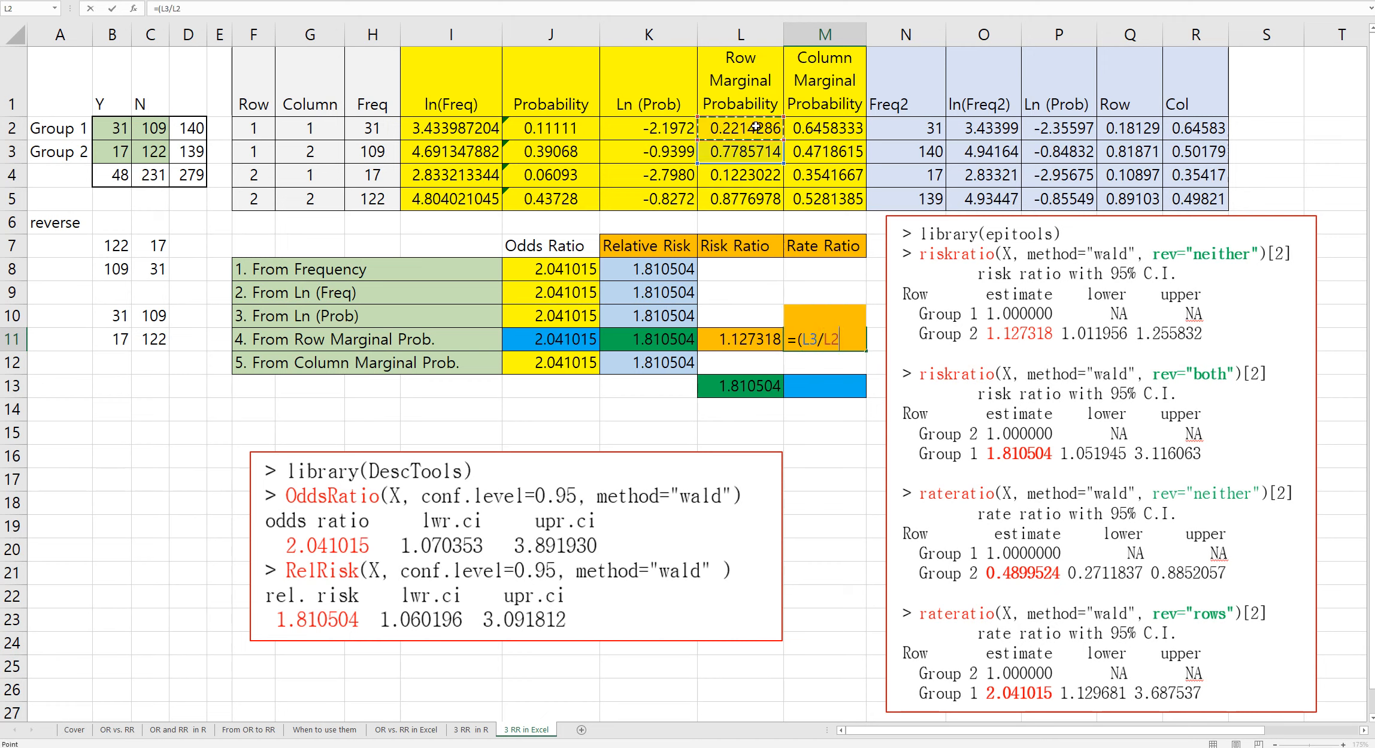
text()/()
click(753, 199)
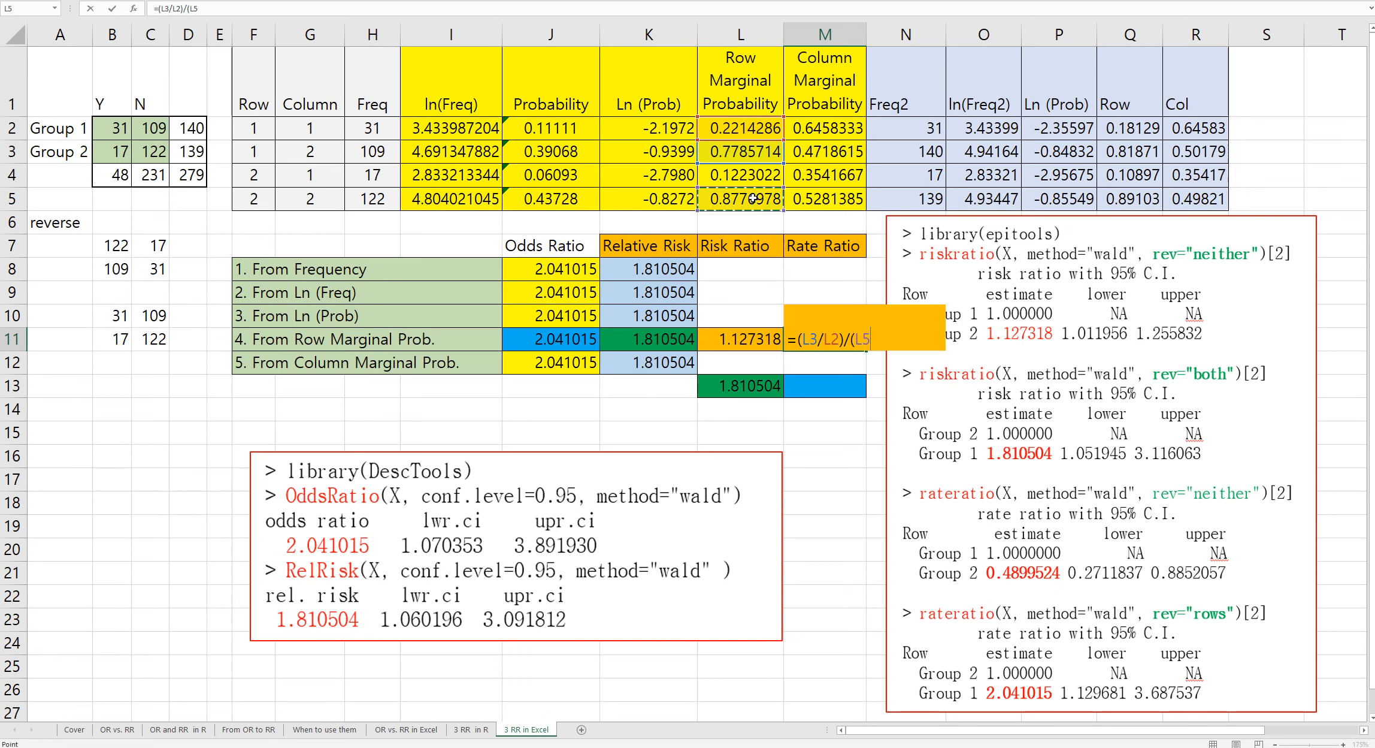
text(/)
click(754, 175)
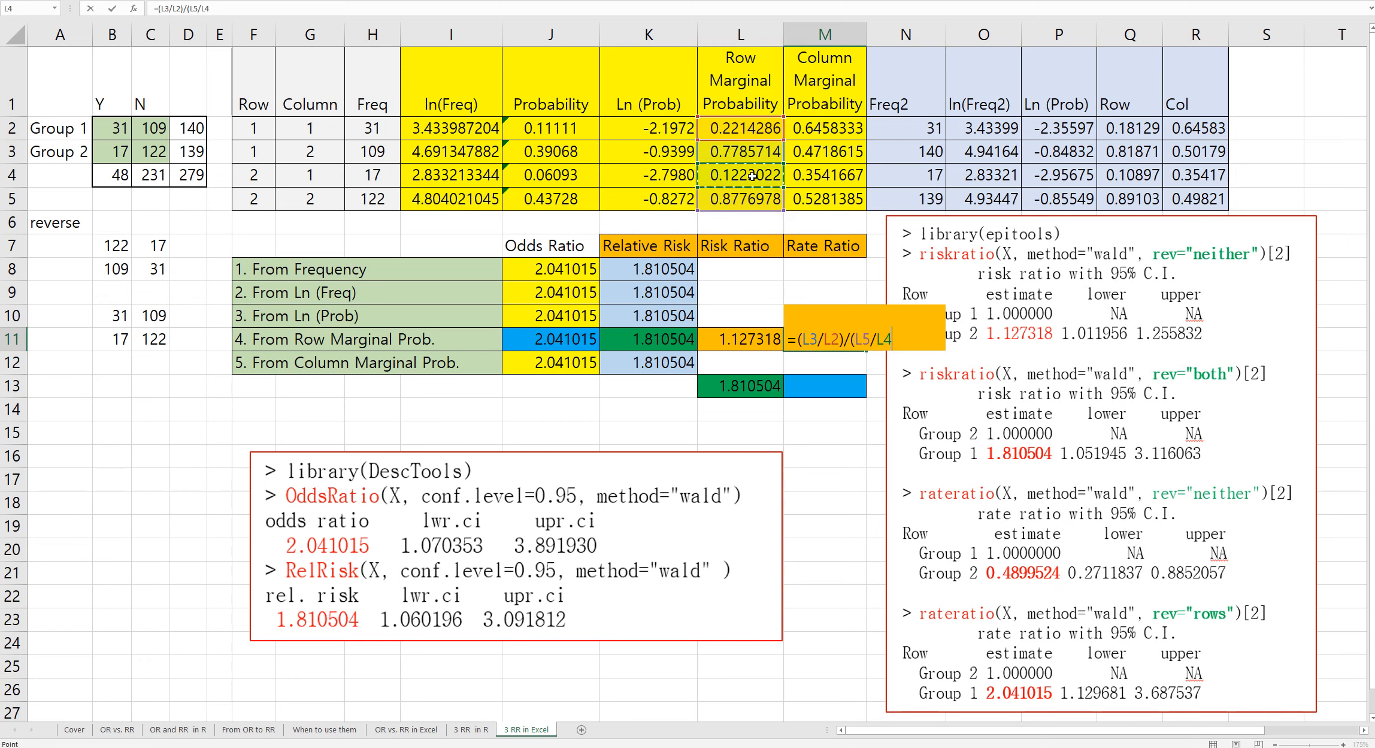
text())
key(Return)
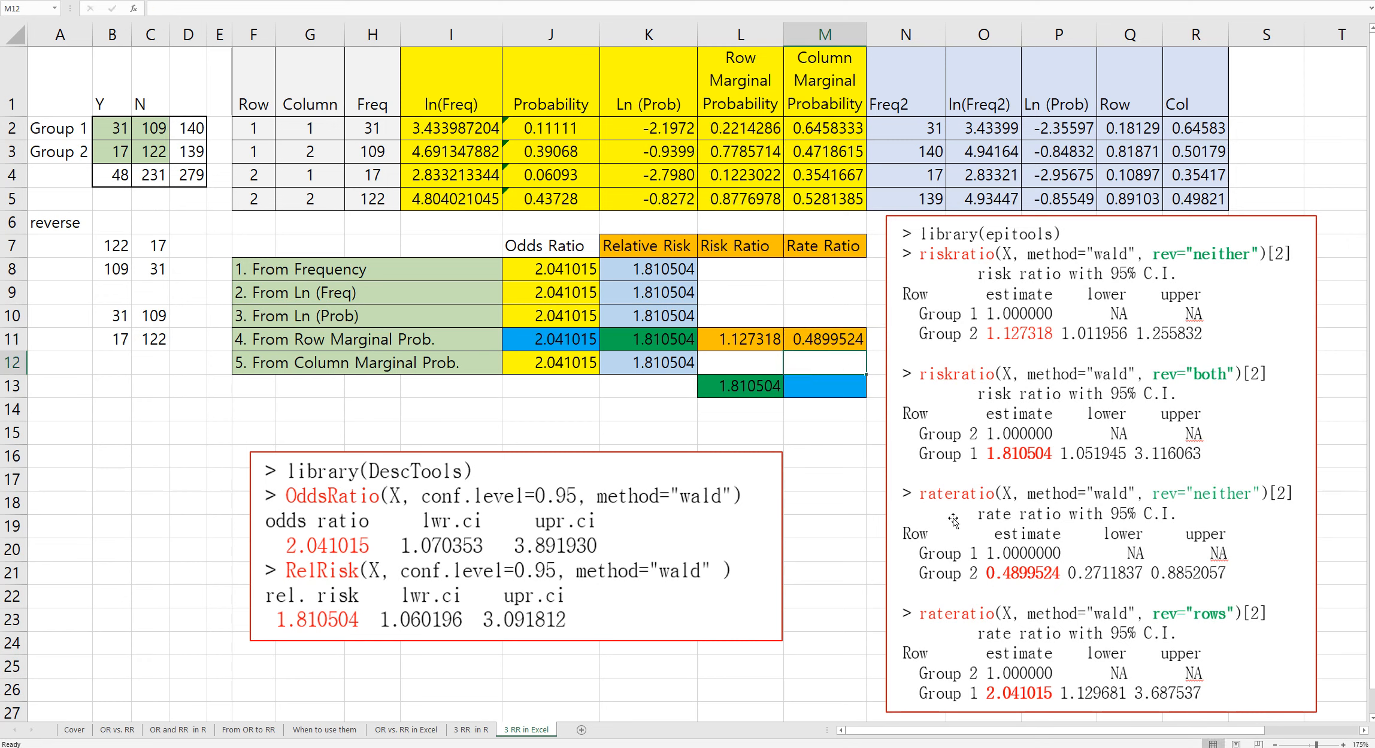
Step: Calculate the reciprocal of the Rate Ratio in the blue cell M13 with the formula =1/M11
click(819, 396)
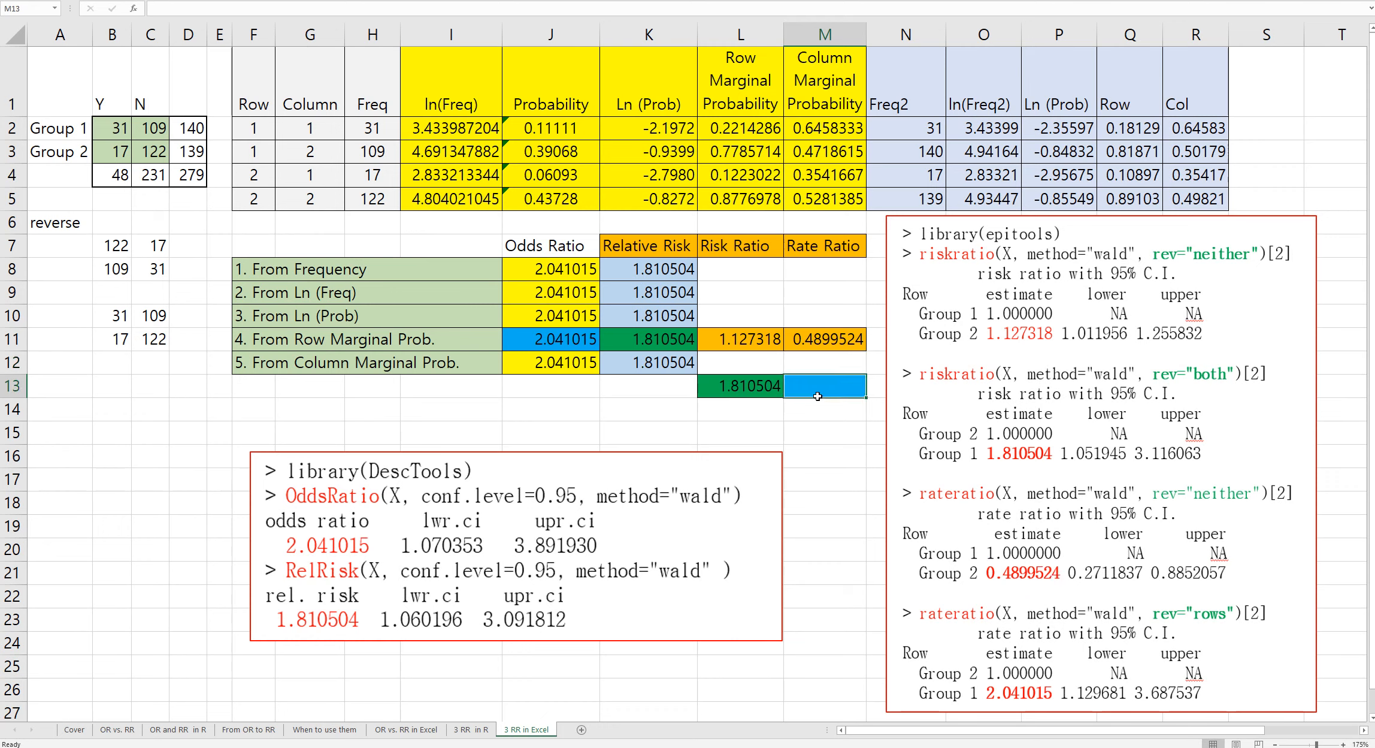
text(=)
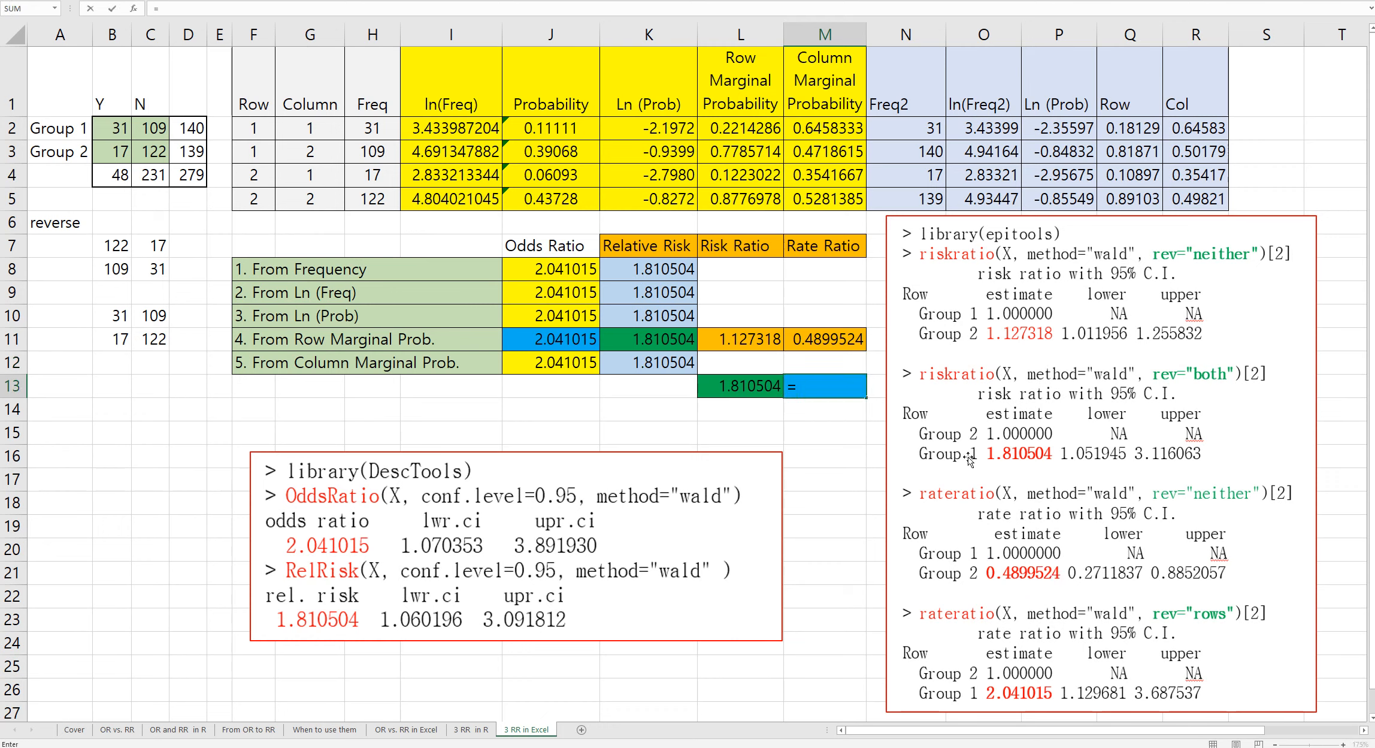
text(1/)
key(Up)
key(Up)
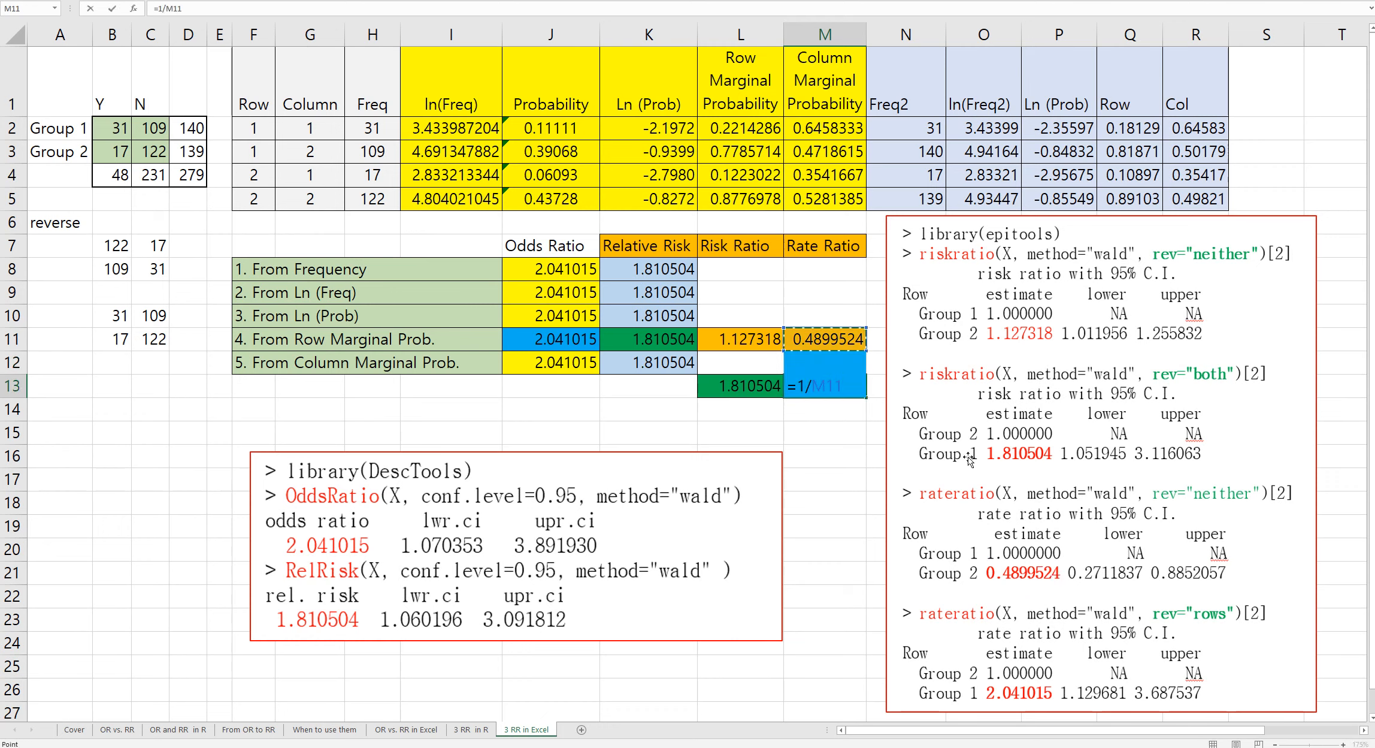
key(Return)
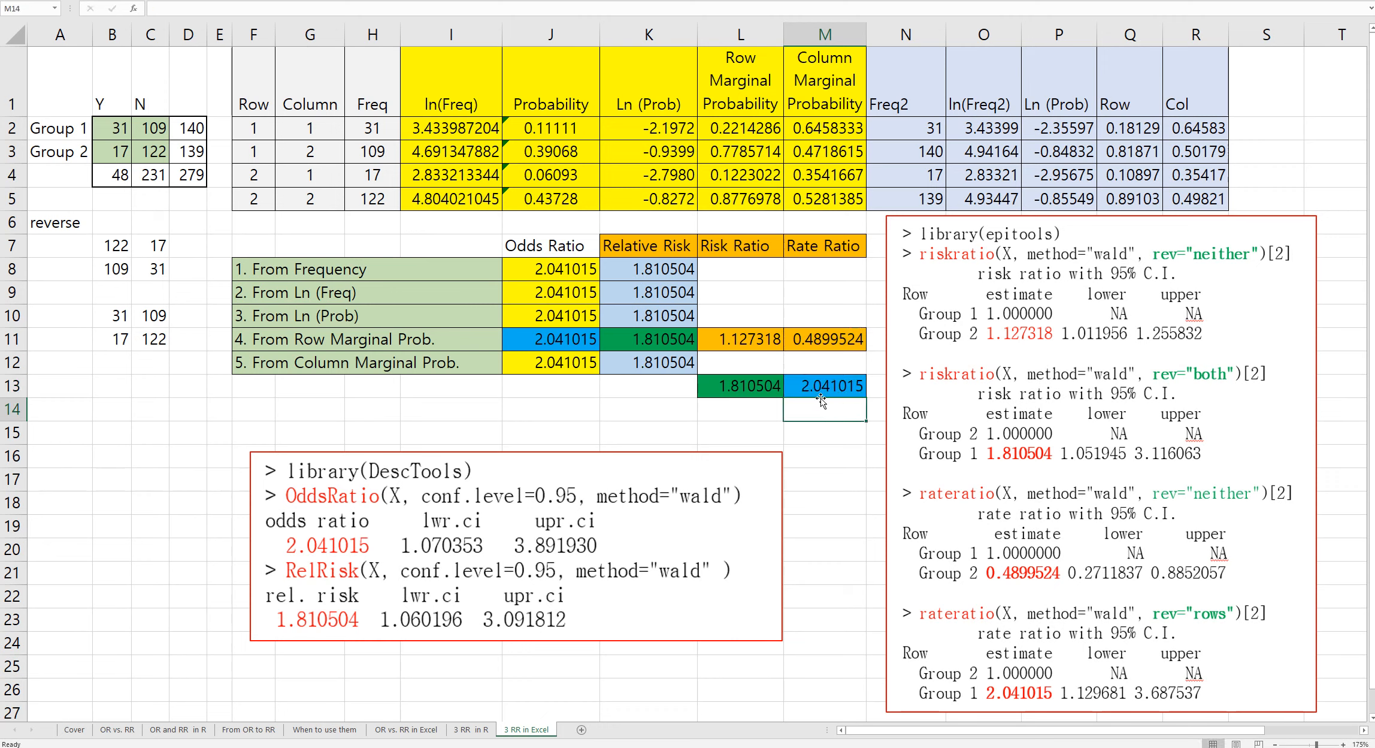